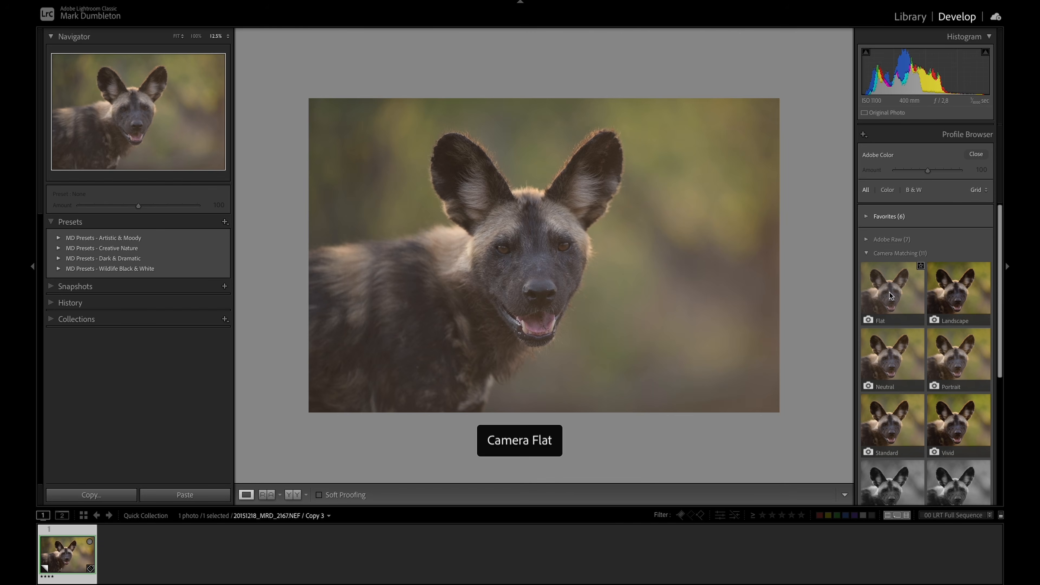
Apply the Camera Flat profile and set the white balance to temperature 5404 and tint +7.
left_click(899, 294)
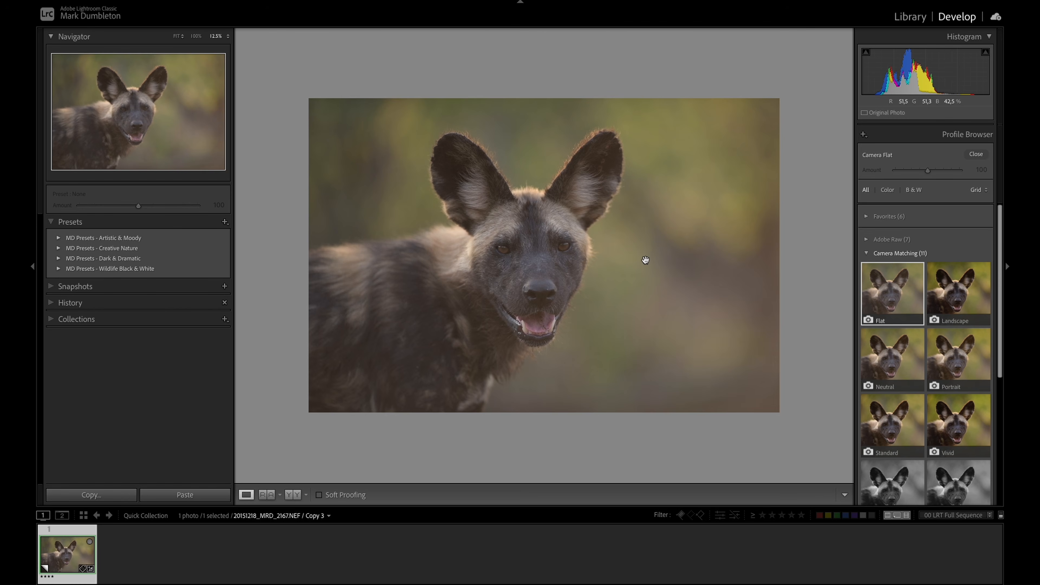
left_click(976, 155)
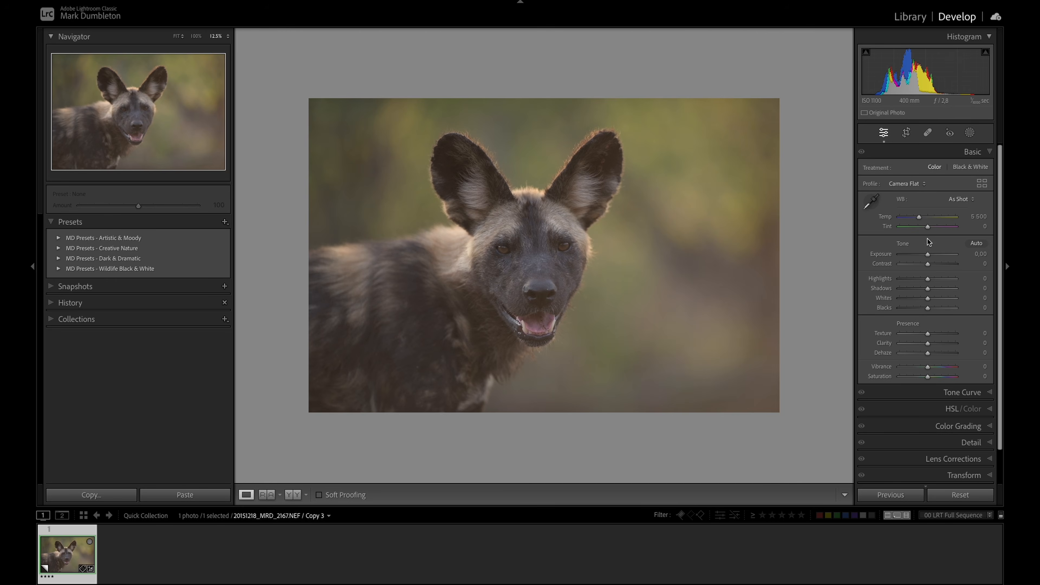
left_click_drag(919, 220, 929, 229)
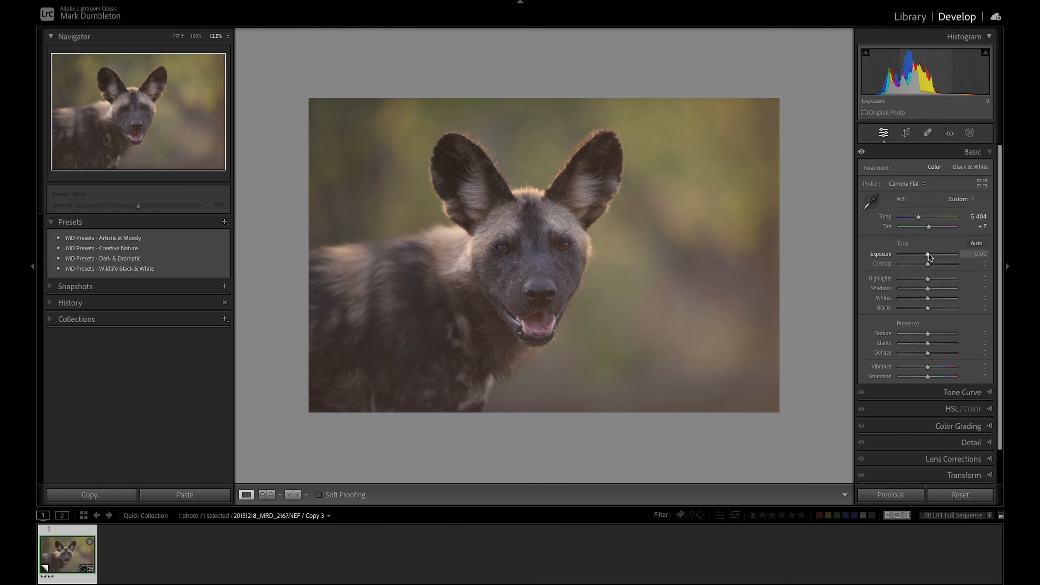
Set the basic tone to exposure −1.40, highlights −15, shadows +19, whites +56 and blacks +70.
left_click_drag(928, 254, 920, 258)
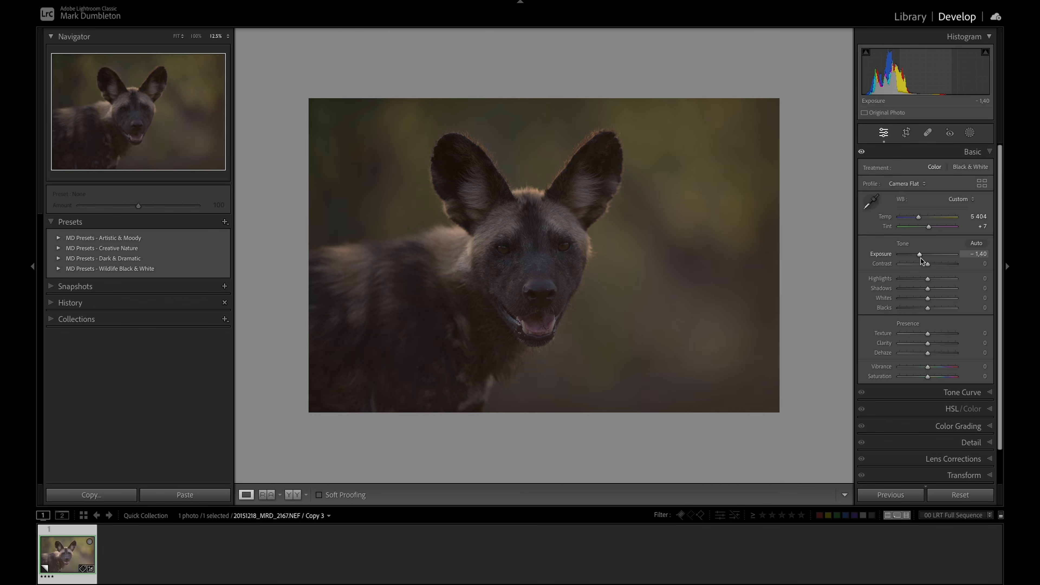
mouse_move(928, 308)
left_mouse_down()
mouse_move(955, 312)
mouse_move(930, 301)
mouse_move(941, 301)
left_mouse_up()
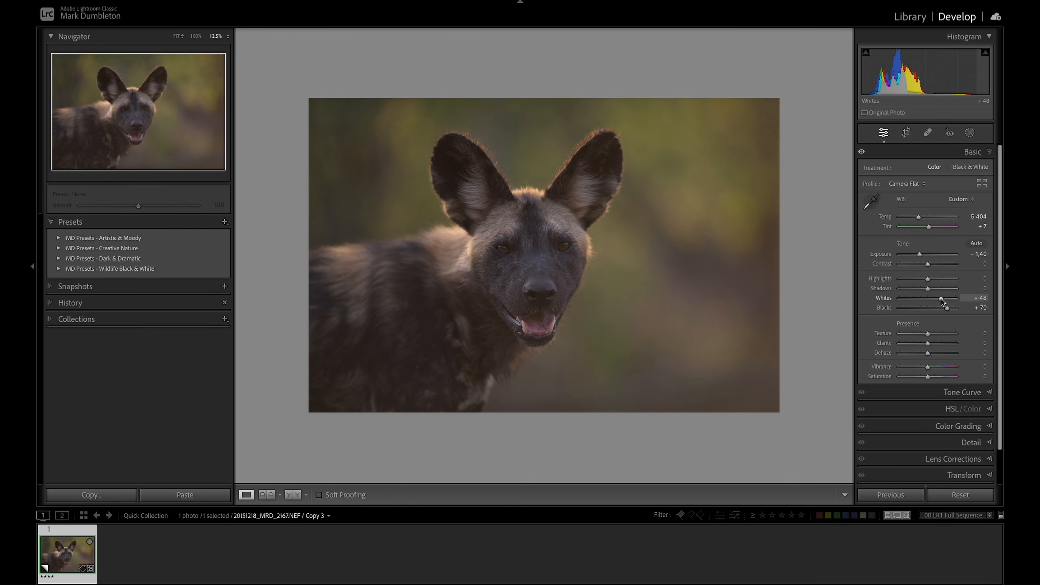
left_click_drag(942, 299, 924, 283, "alt")
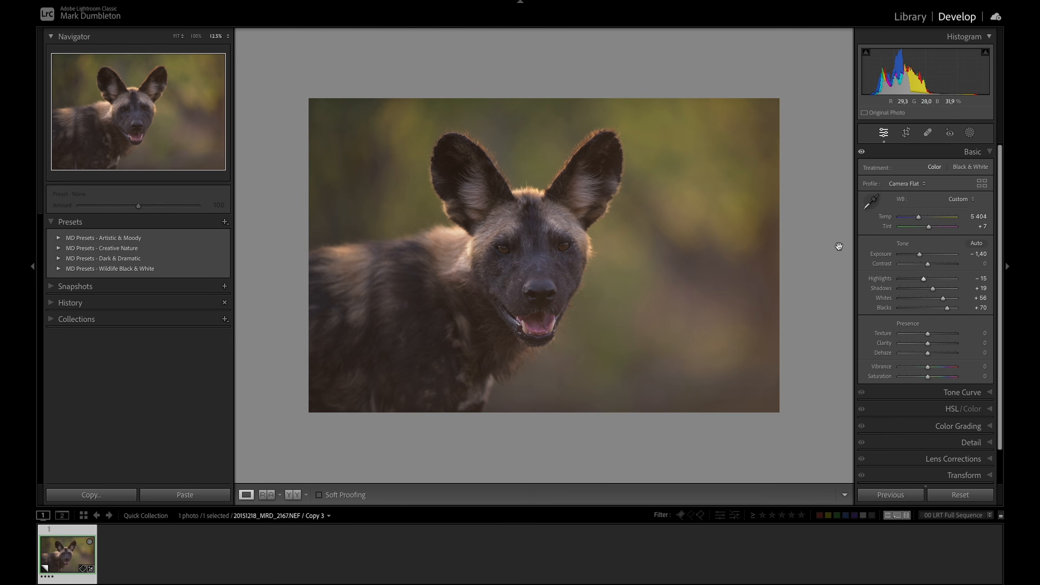
Add a small radial gradient mask over the bright neck fur beside the face, with exposure −0.47 and highlights −18.
left_click(969, 133)
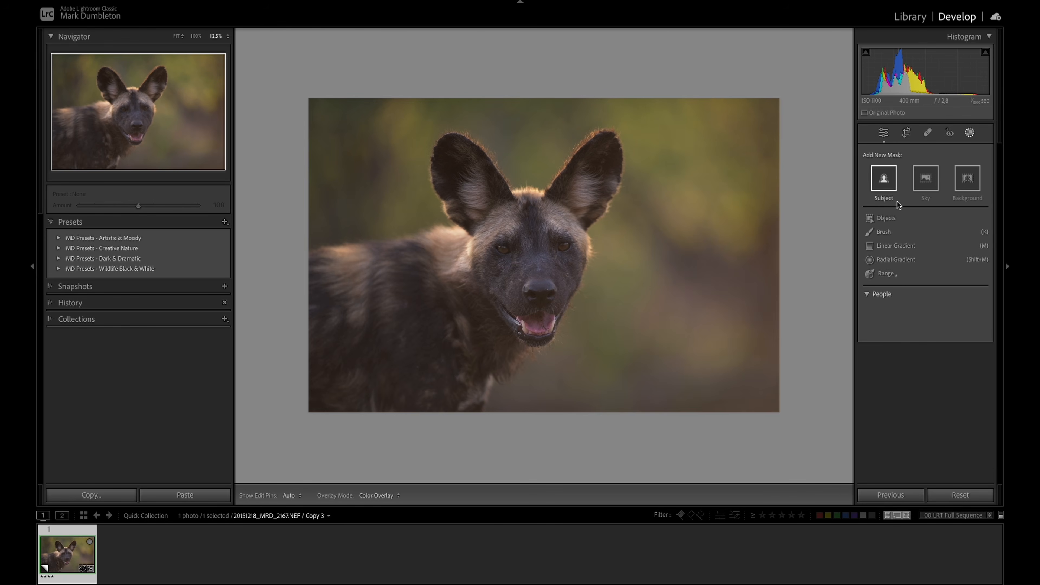
left_click(895, 260)
left_click_drag(464, 245, 483, 269)
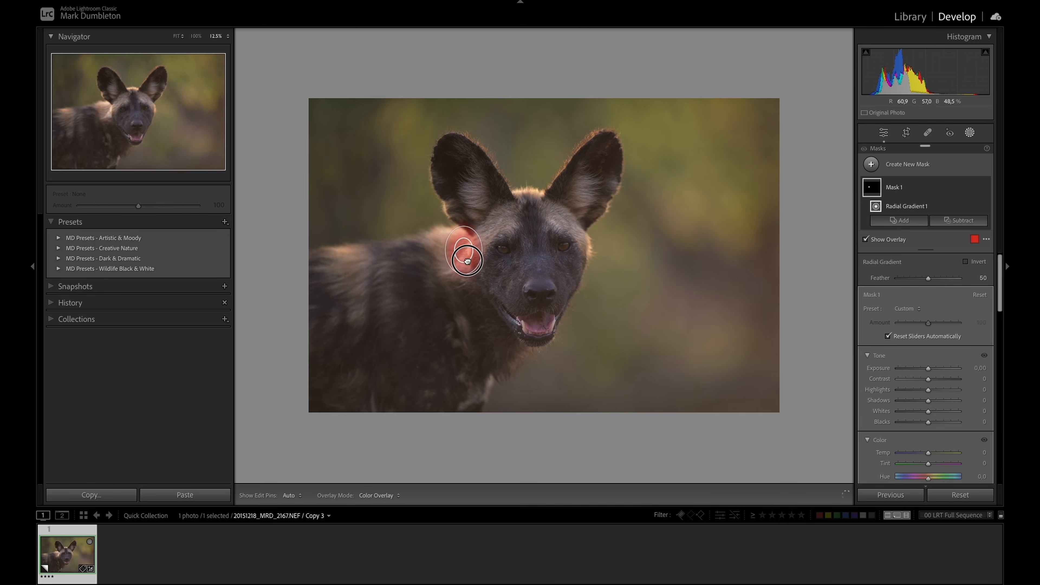
left_click_drag(928, 370, 923, 392)
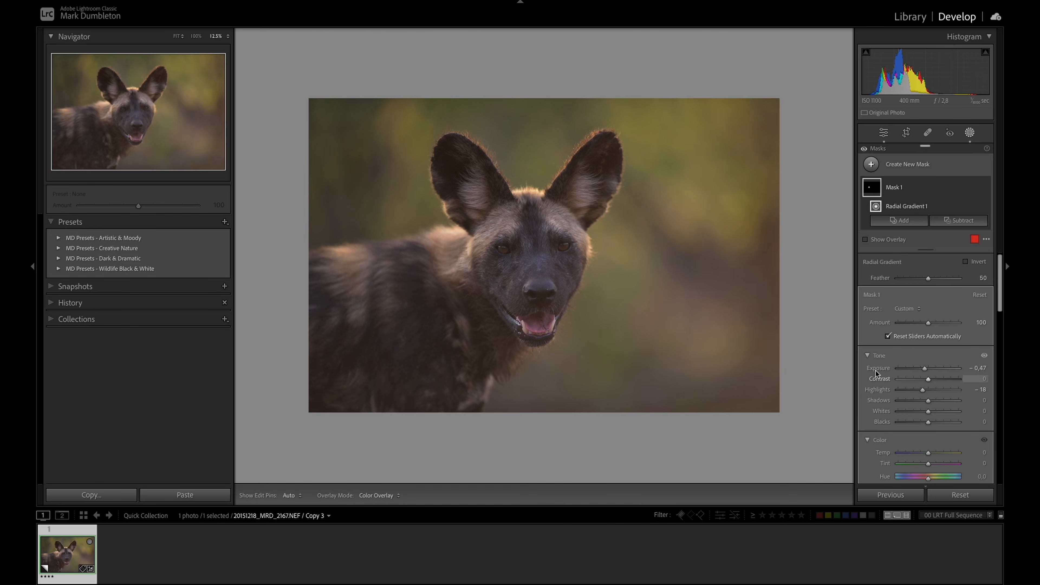
Add a second, flat radial gradient mask on the bright fur just below the ear and set its exposure to −0.66.
left_click(908, 222)
left_click(905, 276)
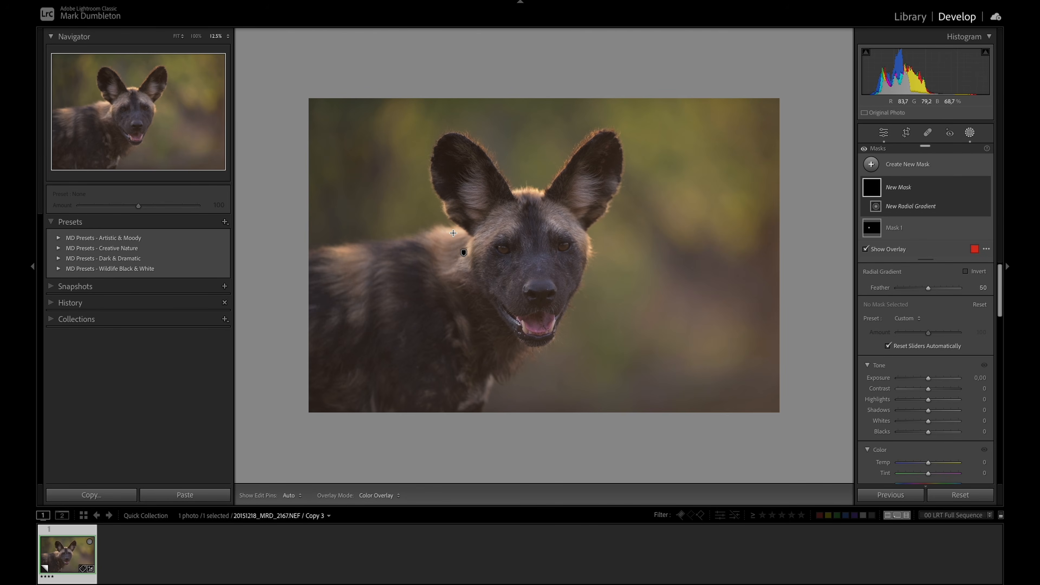
mouse_move(454, 232)
left_mouse_down()
mouse_move(472, 239)
mouse_move(463, 233)
left_mouse_up()
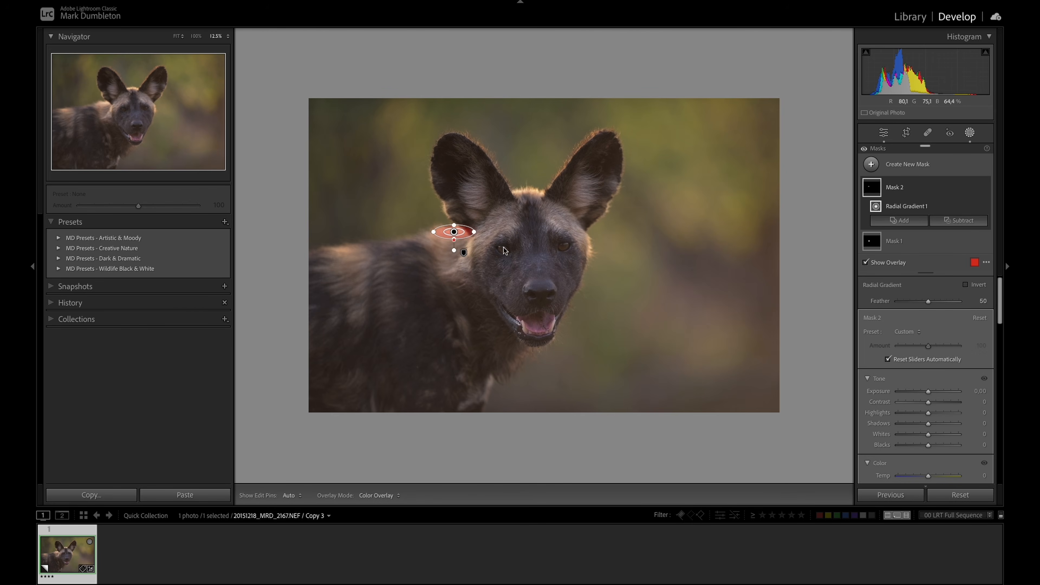
left_click_drag(928, 395, 923, 398)
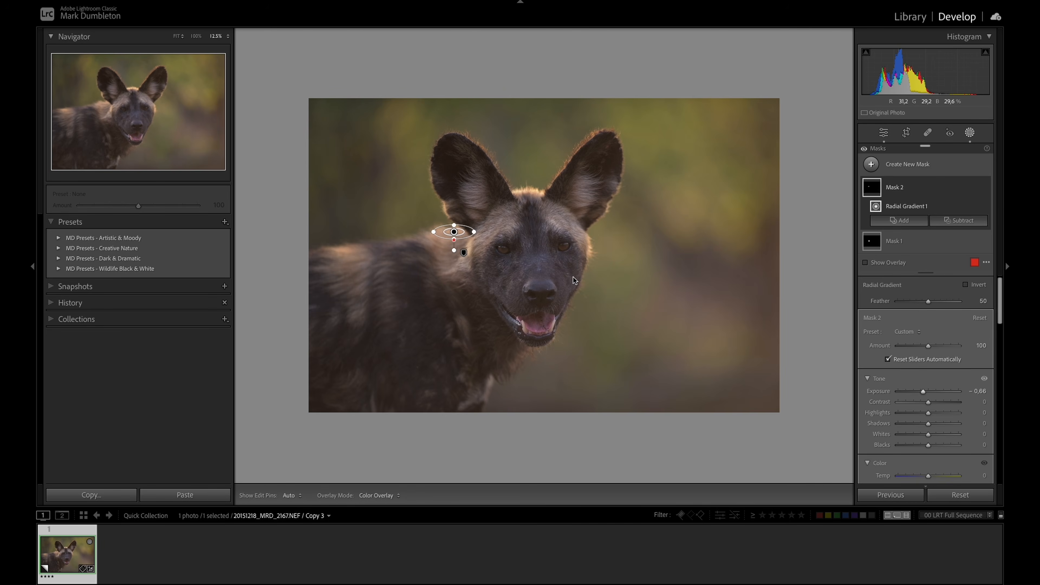
Add a radial gradient mask over the wild dog's face, raise its exposure slightly and set its clarity to about 9.
left_click(871, 164)
left_click(903, 289)
left_click_drag(533, 263, 591, 332)
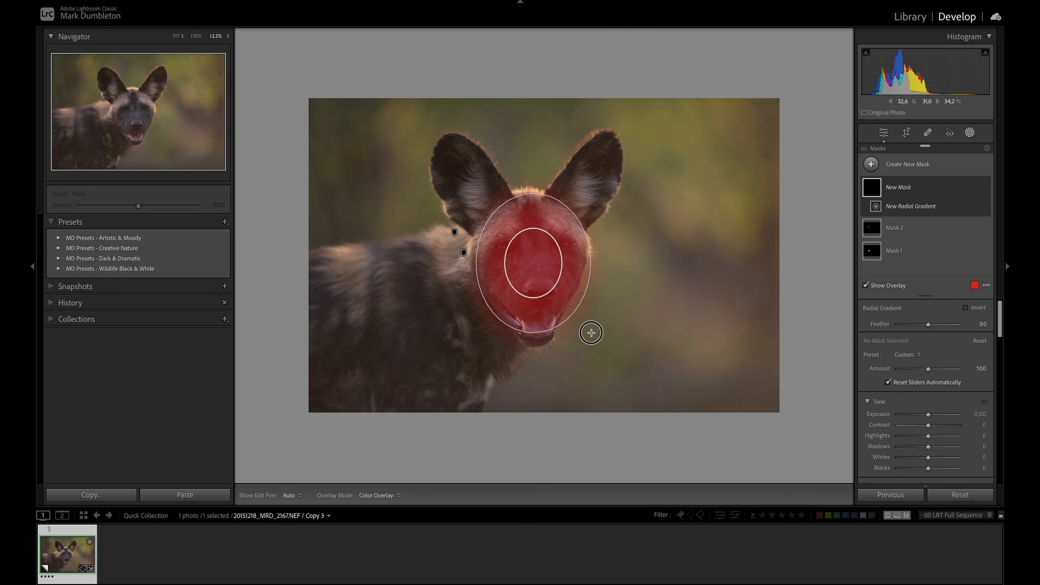
left_click_drag(927, 414, 928, 417)
scroll(944, 422, "down", 2)
scroll(944, 422, "down", 10)
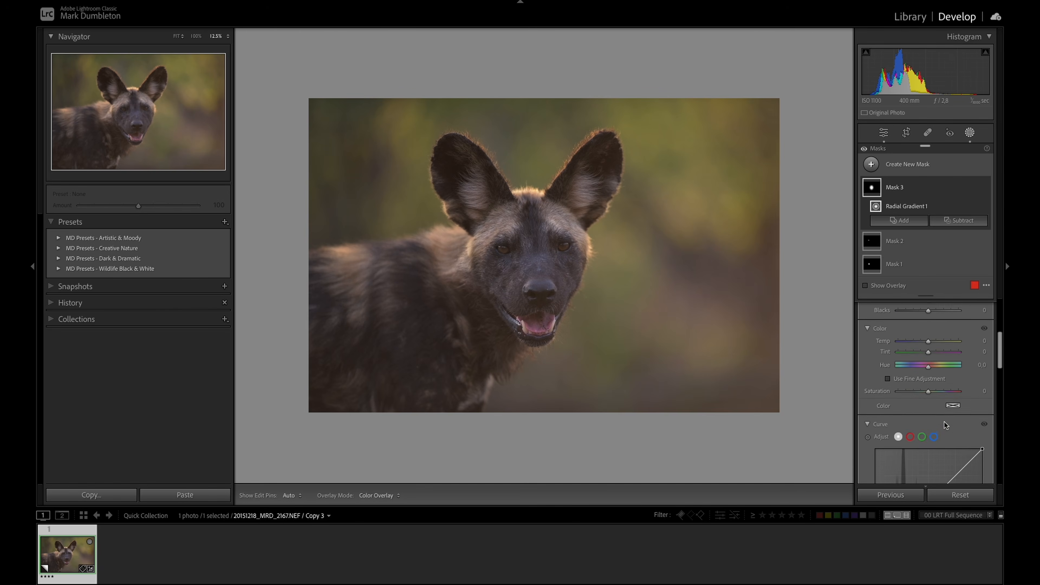
left_click_drag(928, 442, 932, 446)
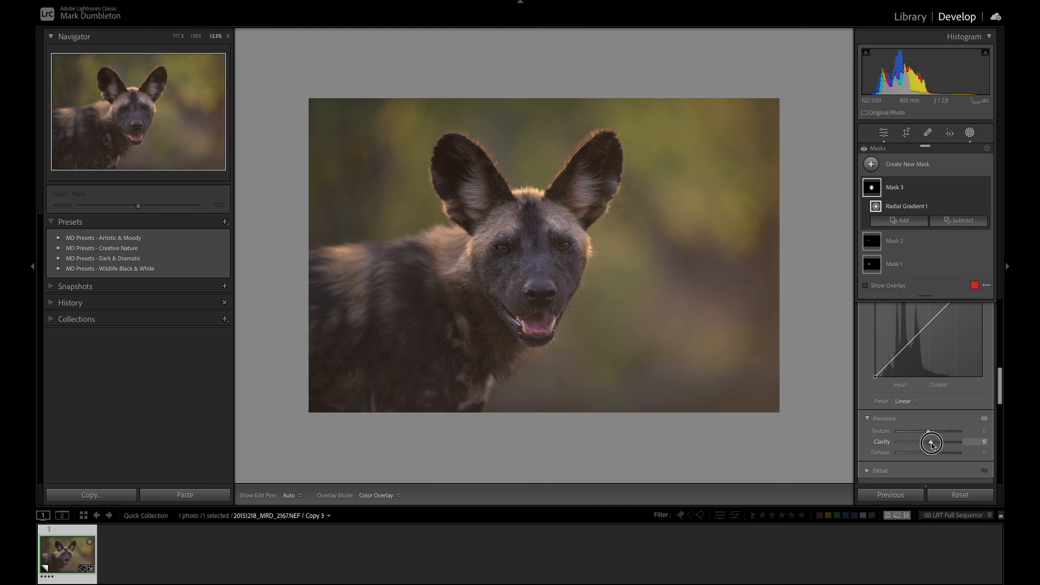
left_click(970, 133)
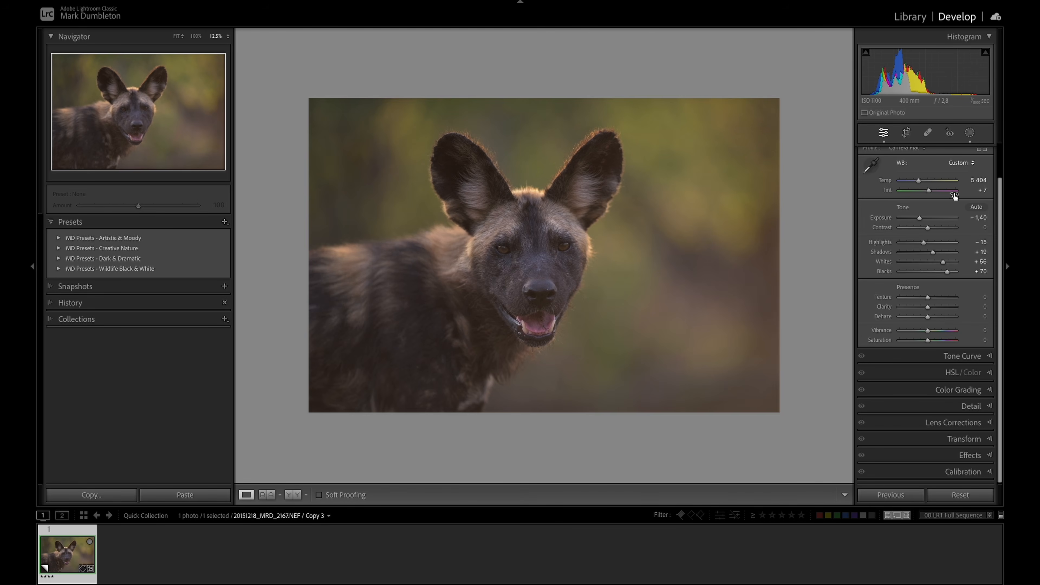
Set the whole photo's clarity to +19, vibrance to +33 and saturation to +16.
left_click_drag(927, 306, 933, 308)
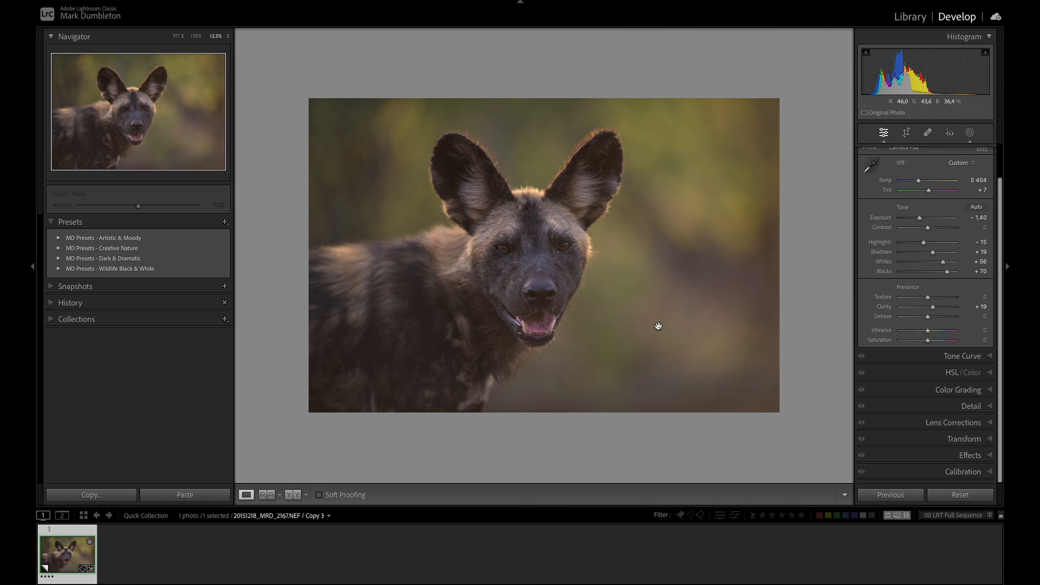
mouse_move(927, 330)
left_mouse_down()
mouse_move(937, 330)
mouse_move(933, 343)
left_mouse_up()
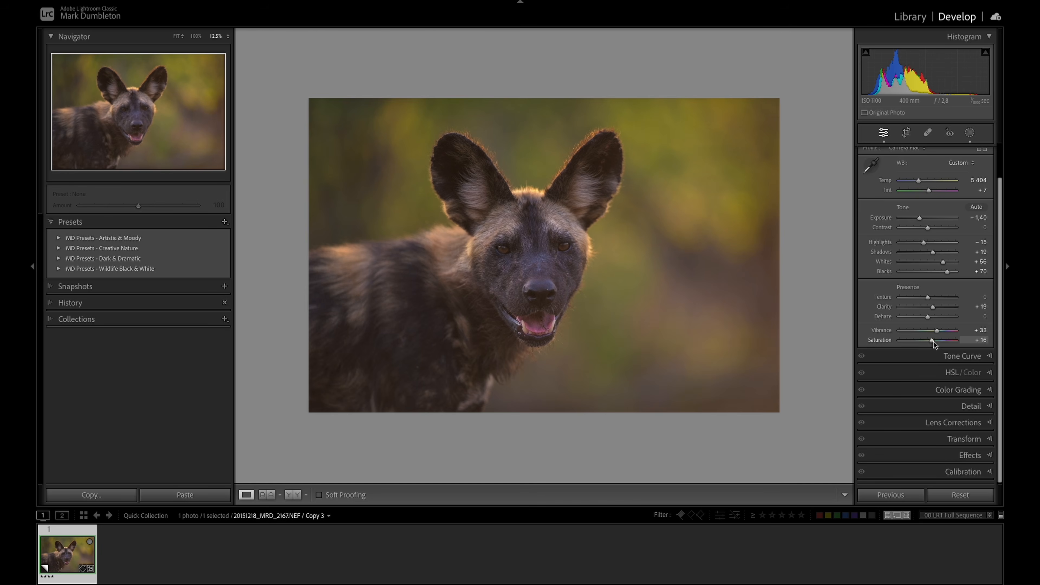
Set the tone curve's lights to +12 and darks to about −9, and the basic whites to +52.
left_click(954, 355)
left_click_drag(930, 340, 929, 351)
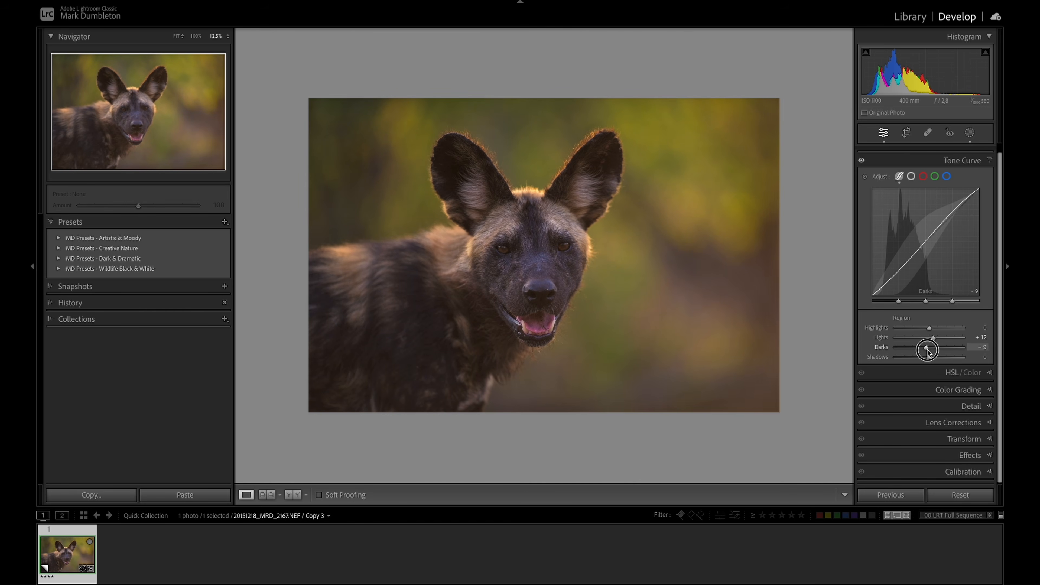
scroll(963, 181, "up", 1)
left_click(966, 152)
left_click_drag(943, 299, 943, 300)
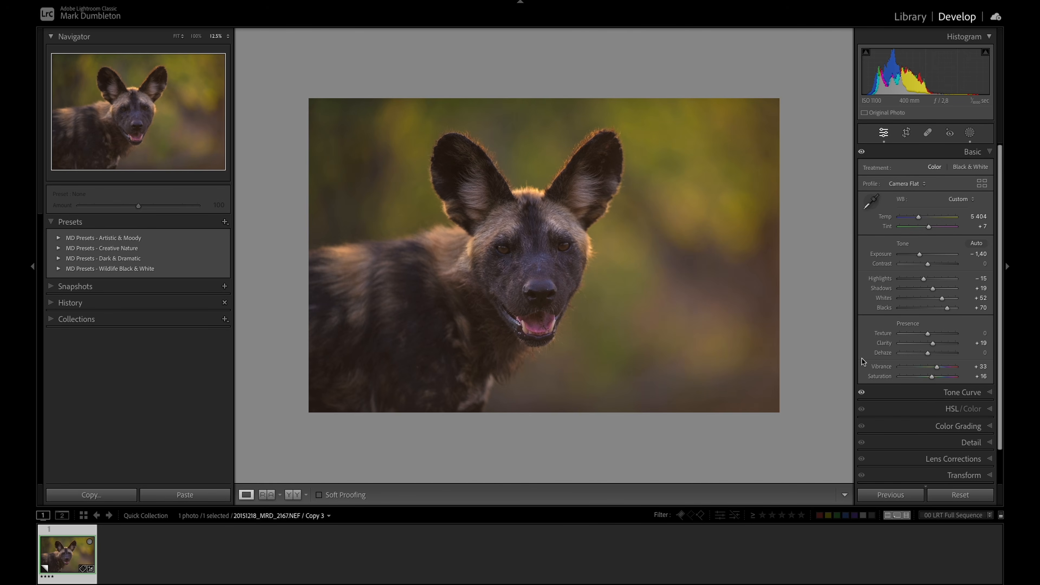
left_click(951, 408)
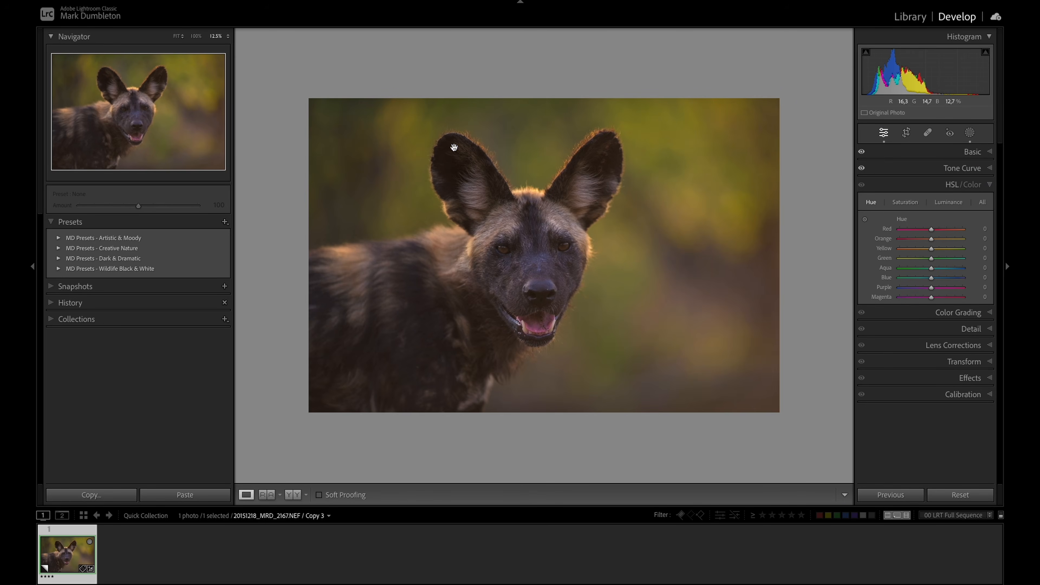
key("ctrl+3")
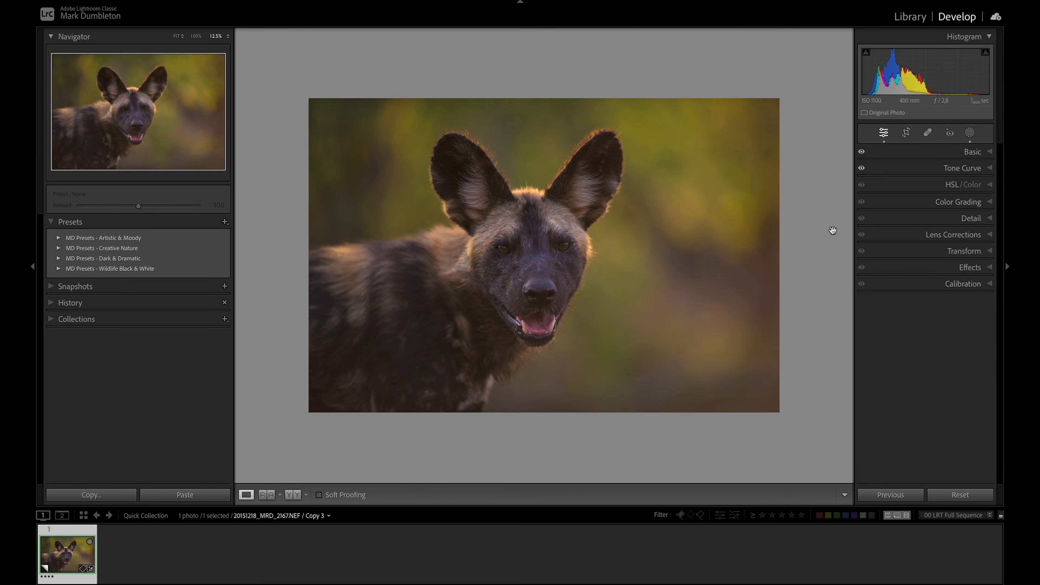
left_click(971, 152)
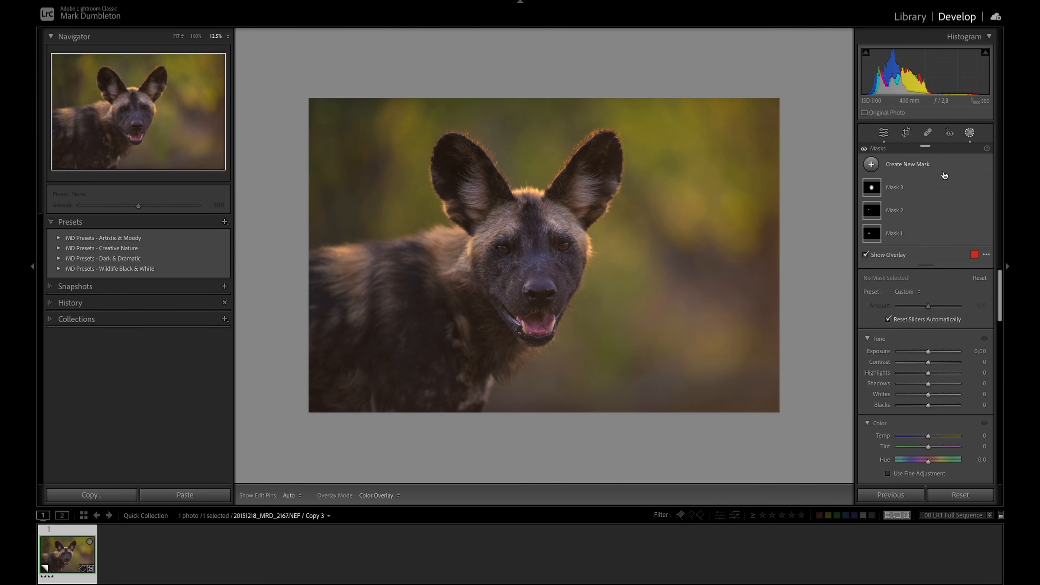
Create a background mask by selecting the subject automatically and inverting the selection.
left_click(944, 174)
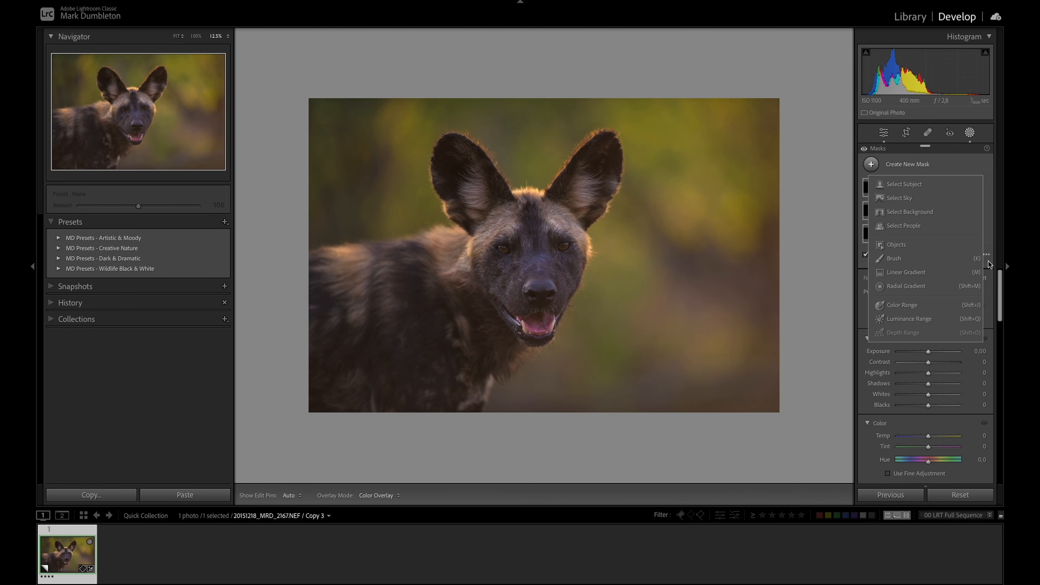
left_click(904, 185)
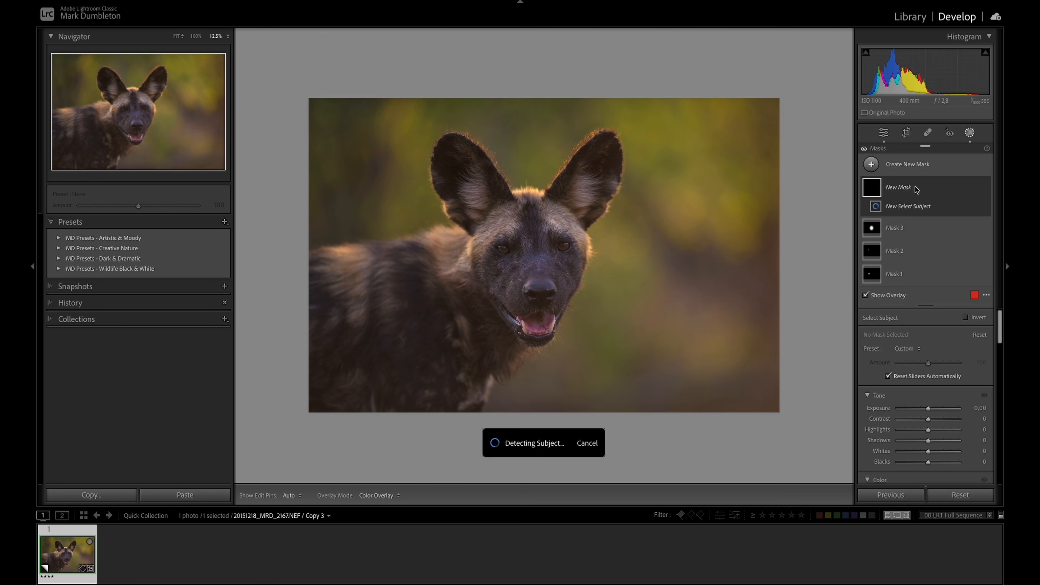
left_click(964, 323)
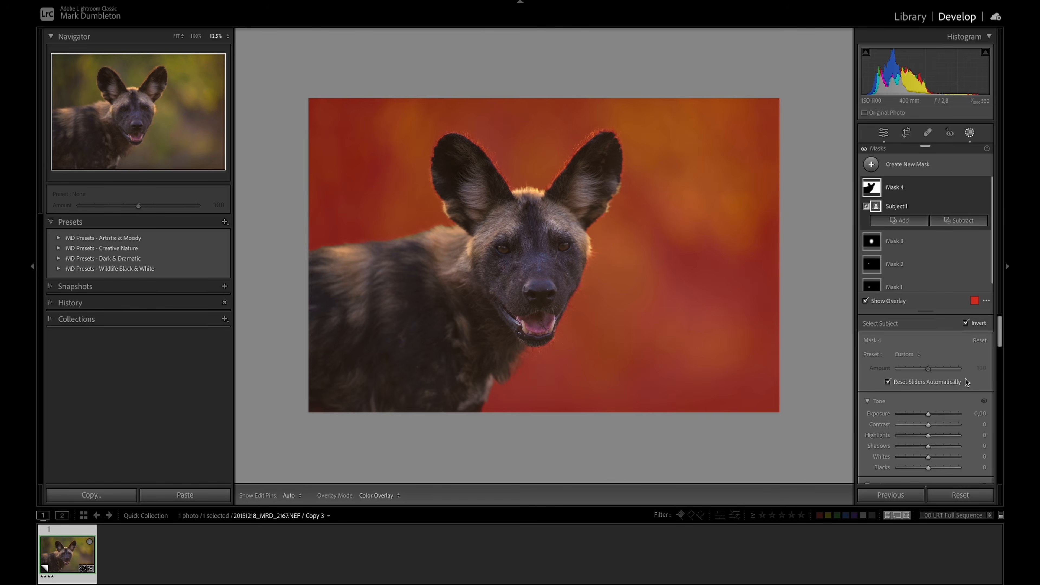
Set the inverted subject mask's blacks to 34 and its dehaze to −8.
scroll(964, 385, "down", 2)
left_click_drag(929, 439, 936, 441)
left_click_drag(937, 437, 939, 437)
scroll(939, 437, "down", 5)
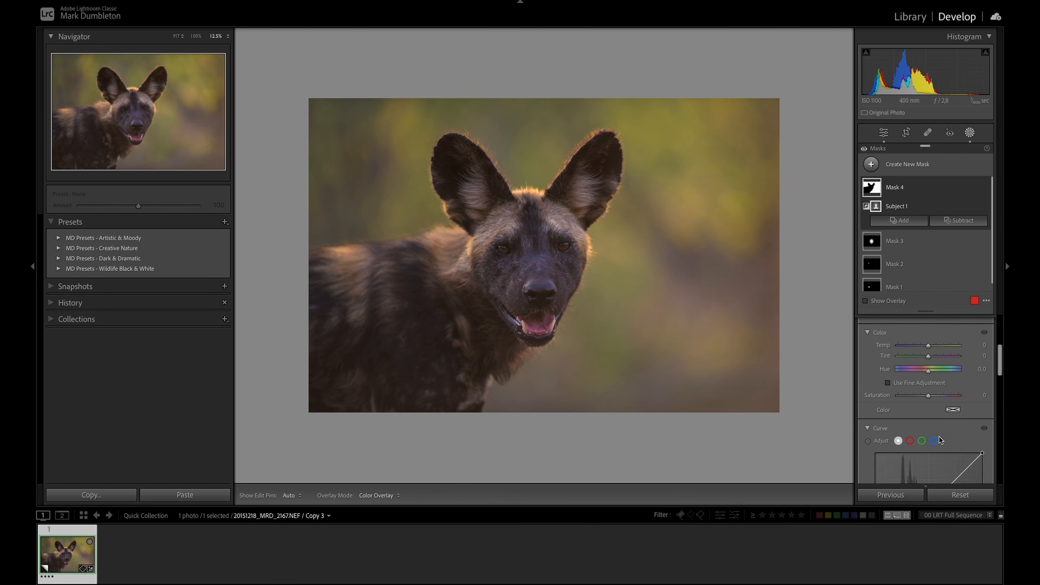
scroll(939, 436, "down", 5)
left_click_drag(928, 345, 926, 348)
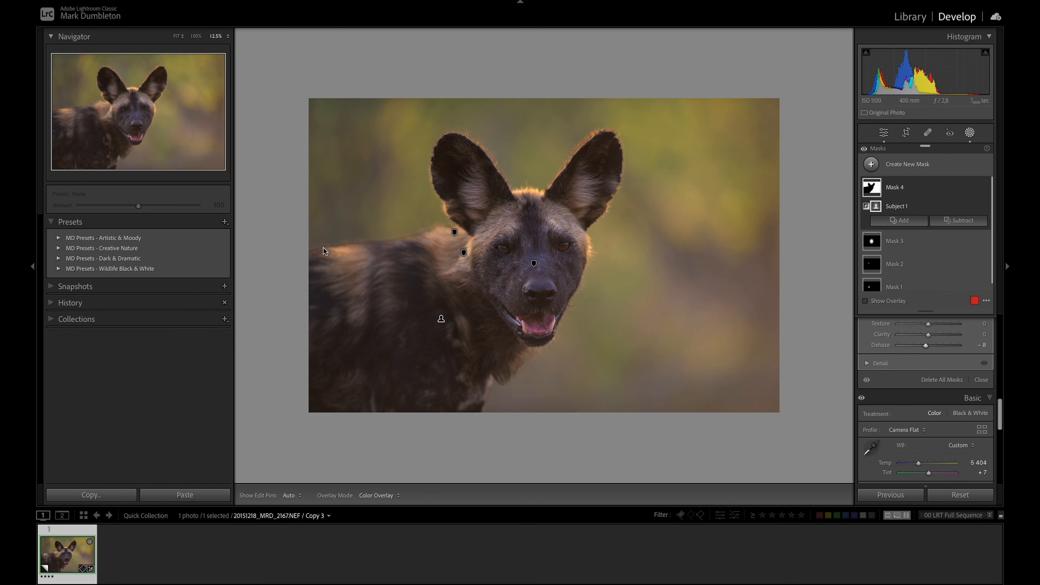
Add a brush to Mask 4 and paint with an enlarged brush along the upper edge of the dog's back.
left_click(899, 220)
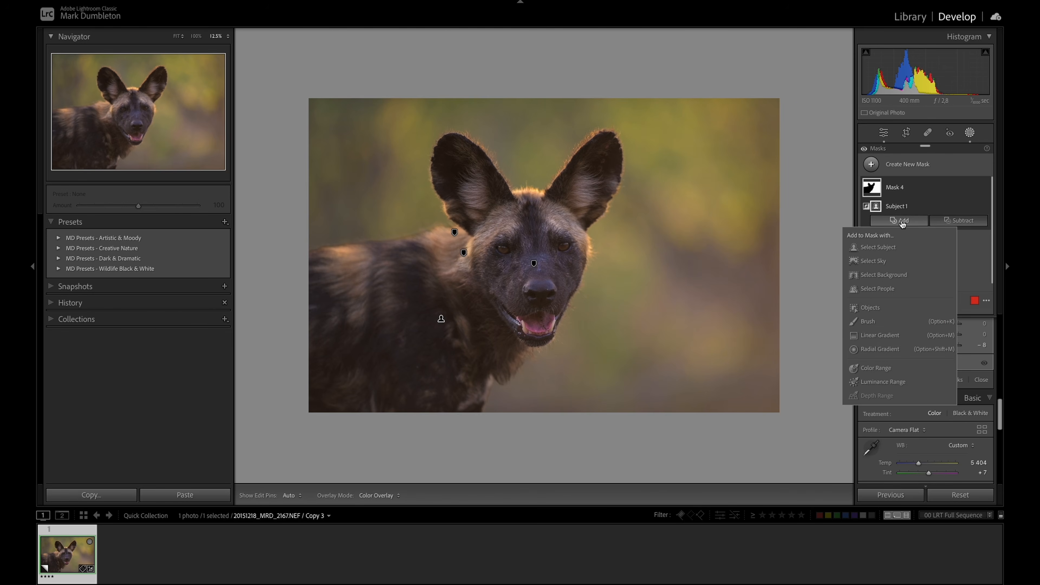
left_click(871, 320)
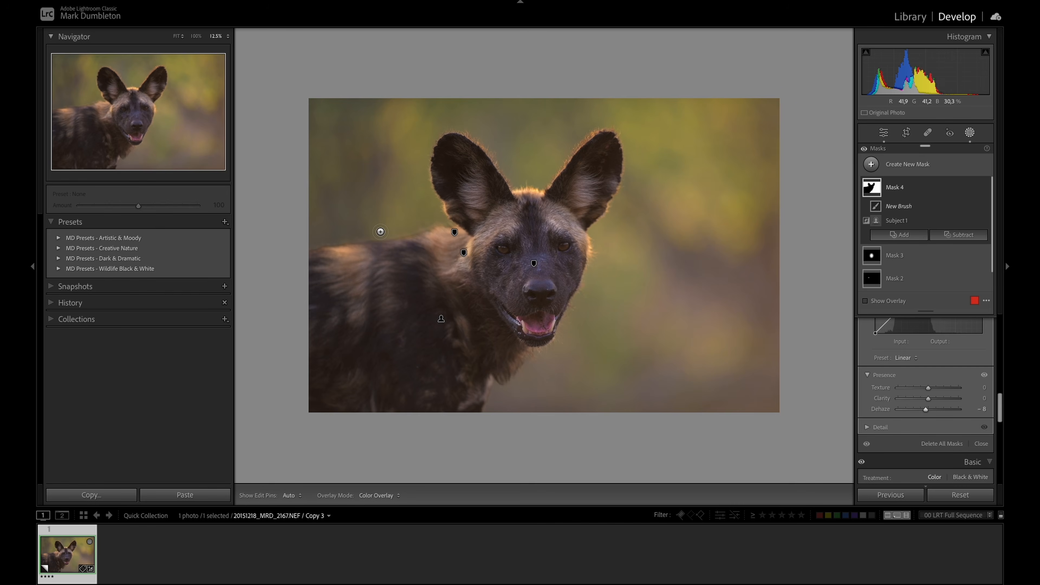
key("h")
key("bracketright")
key("bracketright")
key("bracketright")
key("bracketright")
key("bracketright")
key("bracketright")
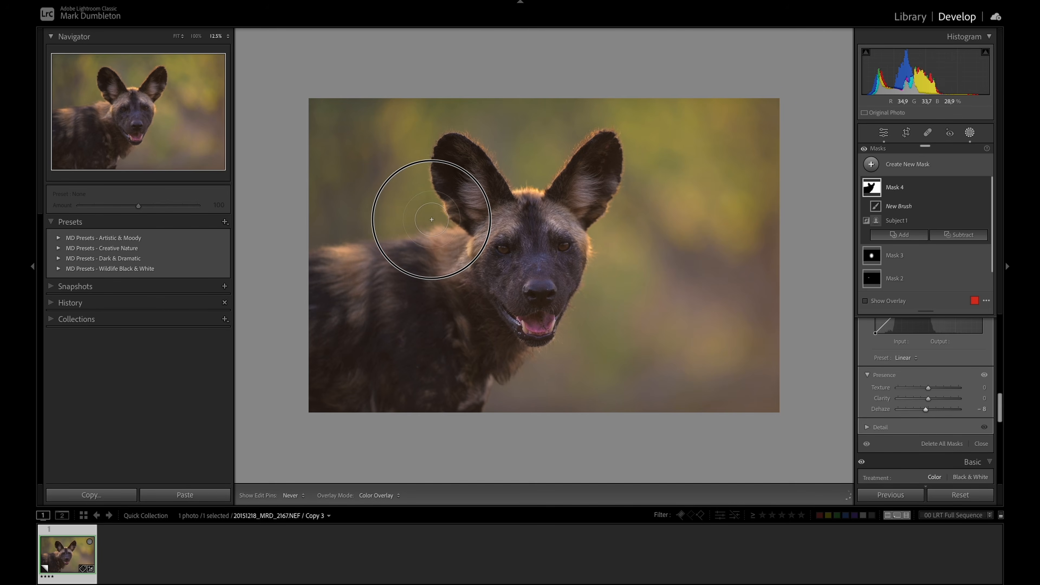
left_click_drag(370, 230, 322, 245)
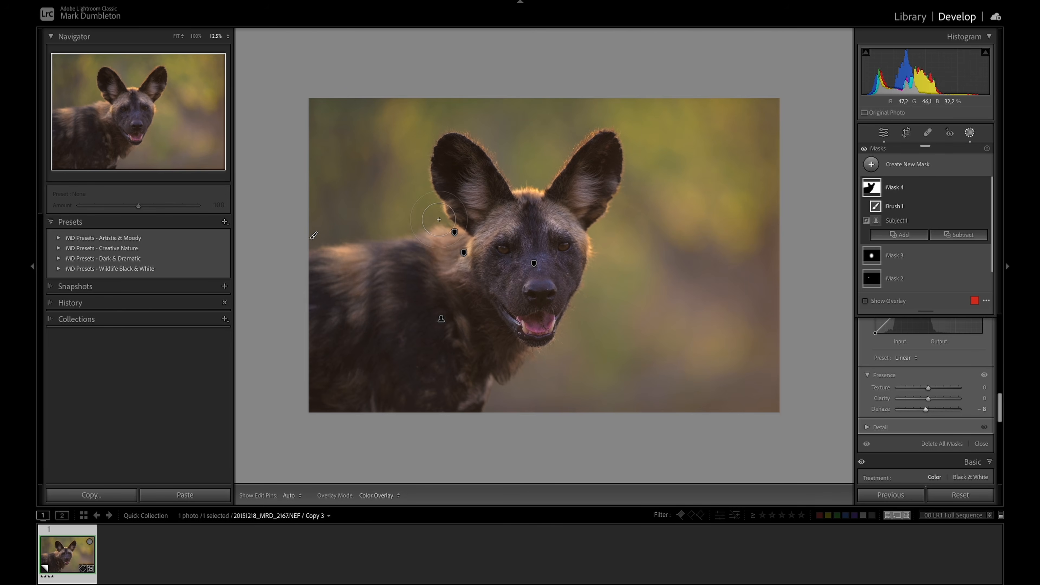
key("h")
Compare the photo with and without the Mask 4 adjustments.
left_click(985, 188)
left_click(984, 188)
left_click(985, 188)
left_click(984, 188)
left_click(985, 188)
left_click(984, 188)
Duplicate Mask 4 and reset all adjustments of the copy.
left_click(975, 189)
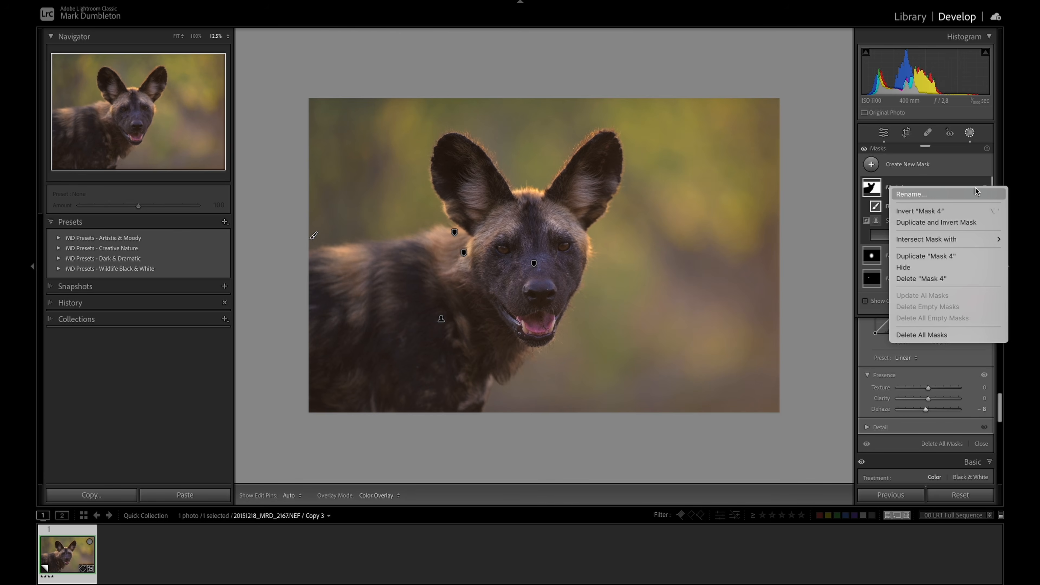
left_click(940, 256)
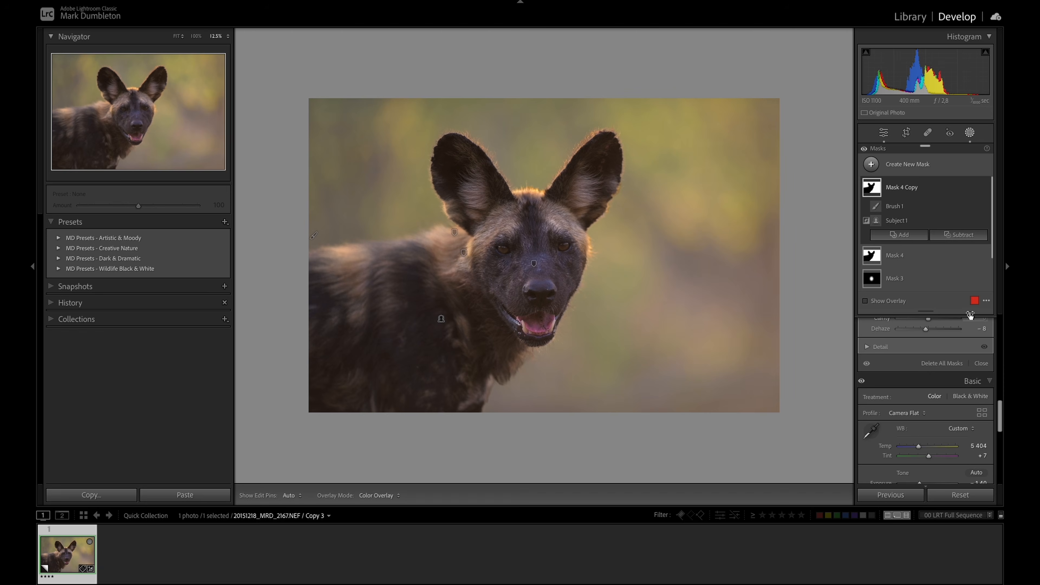
scroll(961, 333, "up", 5)
scroll(960, 332, "down", 1)
left_click(978, 324)
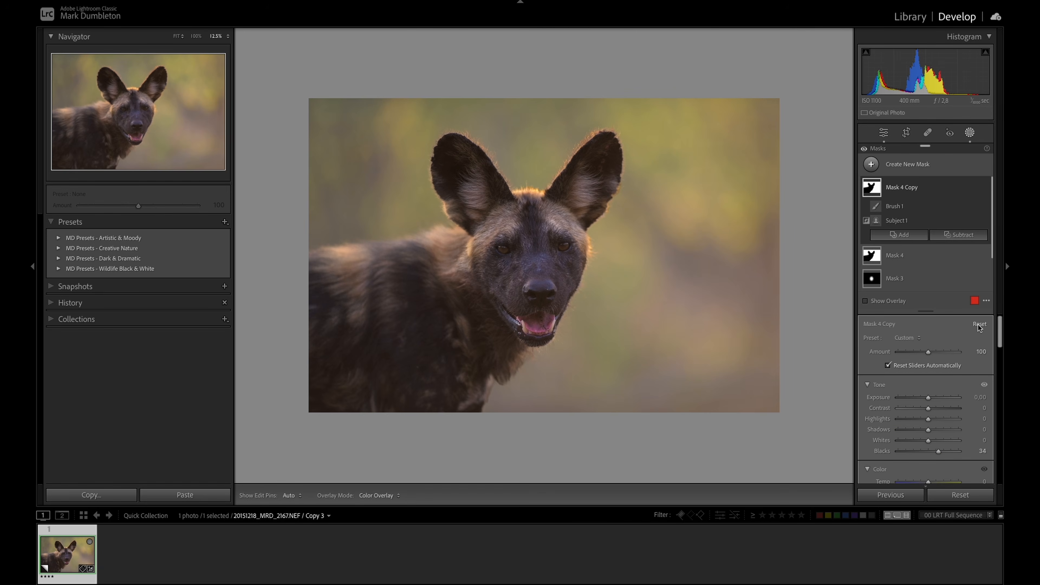
Intersect Mask 4 Copy with a linear gradient rising from the photo's lower edge to about the dog's muzzle.
key("o")
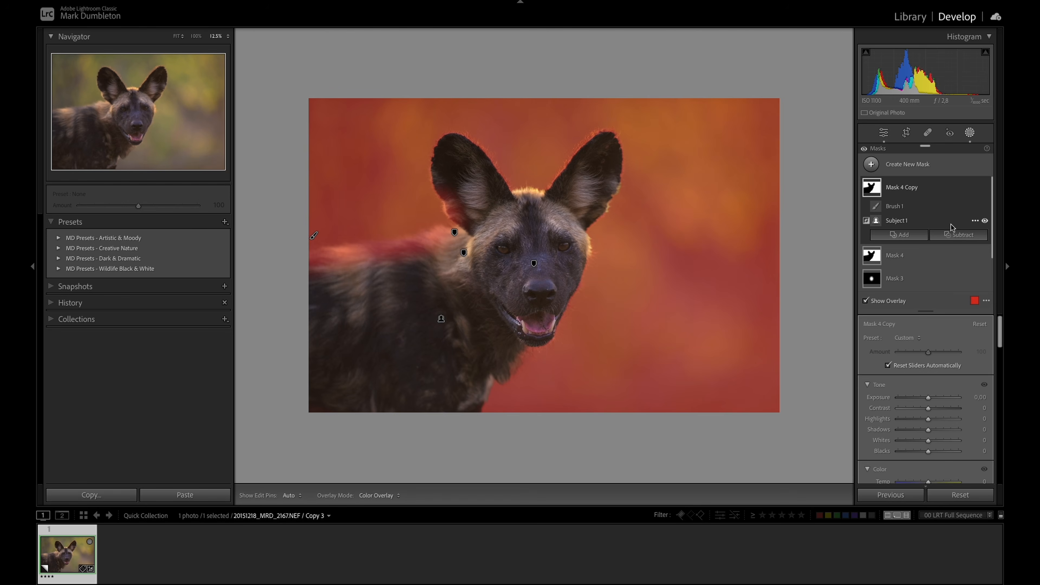
key("alt")
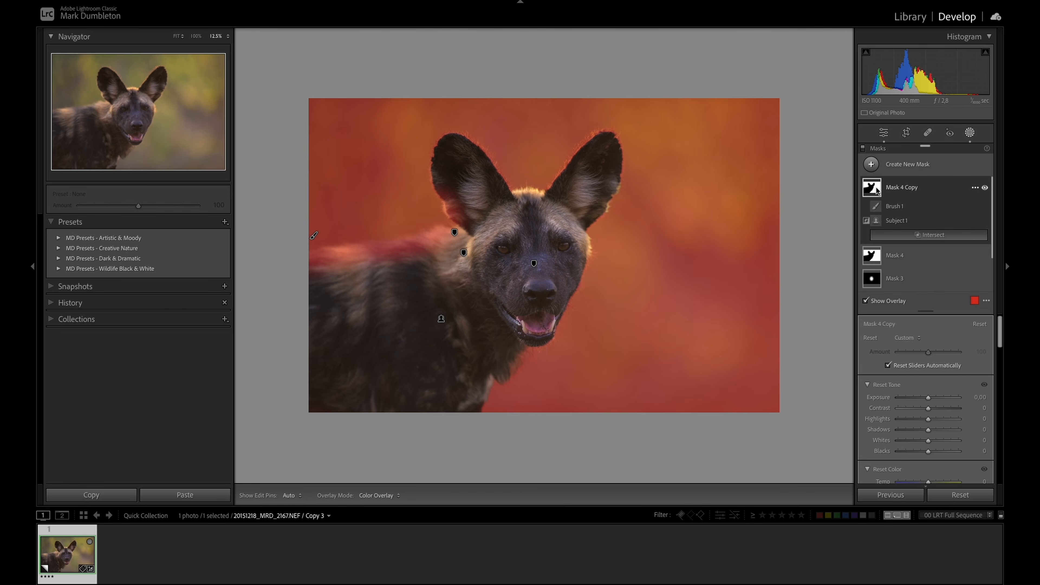
left_click(926, 235, "alt")
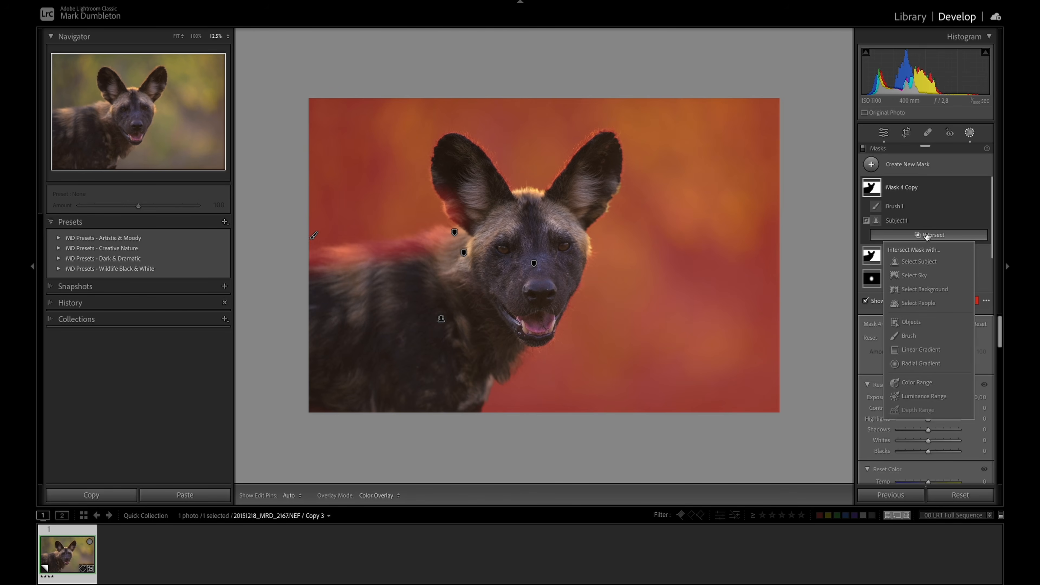
left_click(934, 349)
left_click_drag(573, 428, 572, 295)
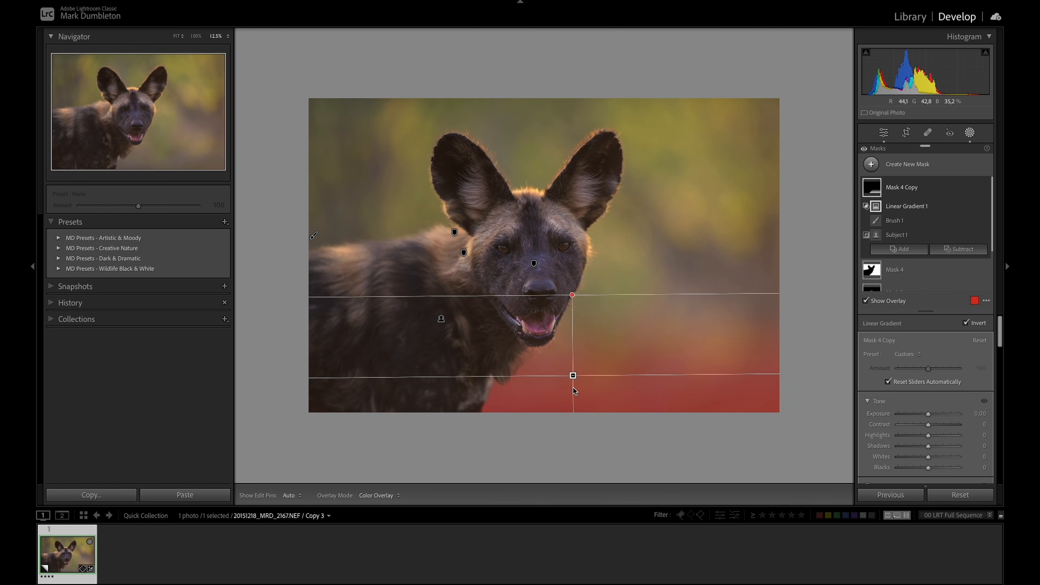
left_click_drag(573, 376, 573, 402)
left_click_drag(573, 325, 573, 298)
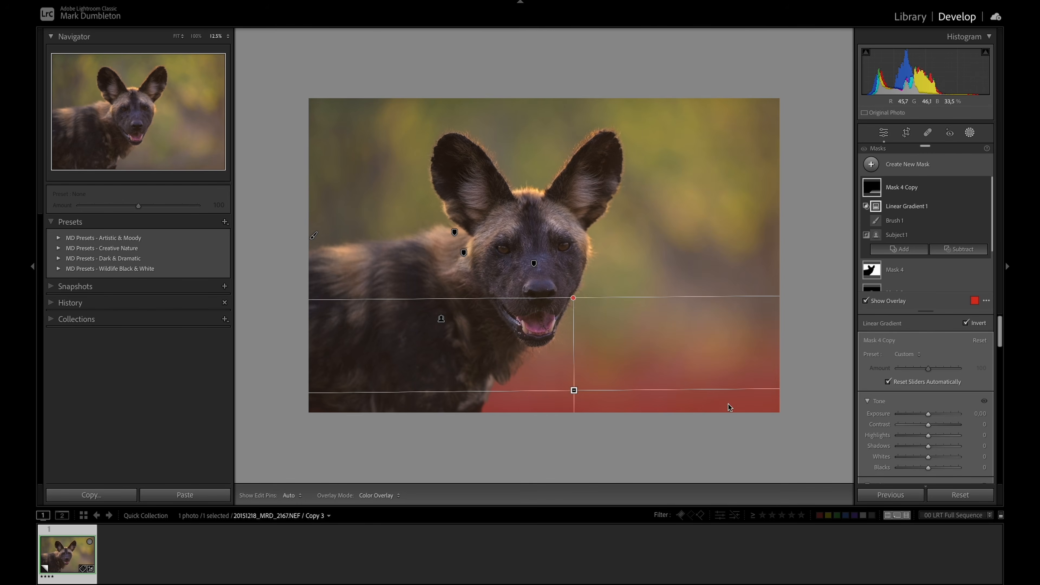
Lower the exposure of Mask 4 Copy slightly and set its temperature to −6.
key("o")
left_click_drag(928, 413, 921, 416)
scroll(964, 405, "down", 4)
left_click_drag(927, 379, 928, 382)
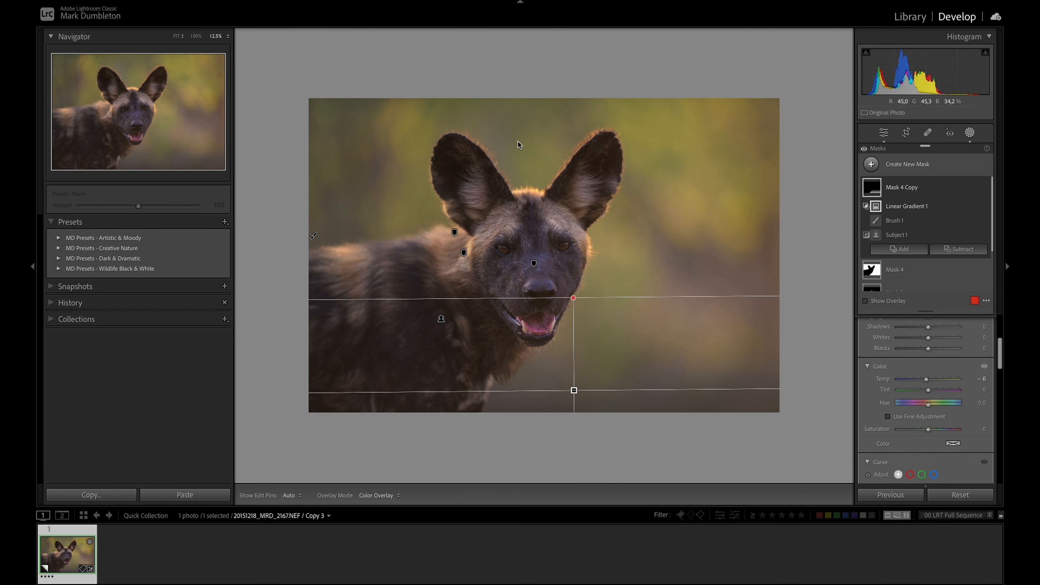
Set the HSL hue of green to −100 and yellow to −48, and lower the orange hue slightly.
left_click(969, 133)
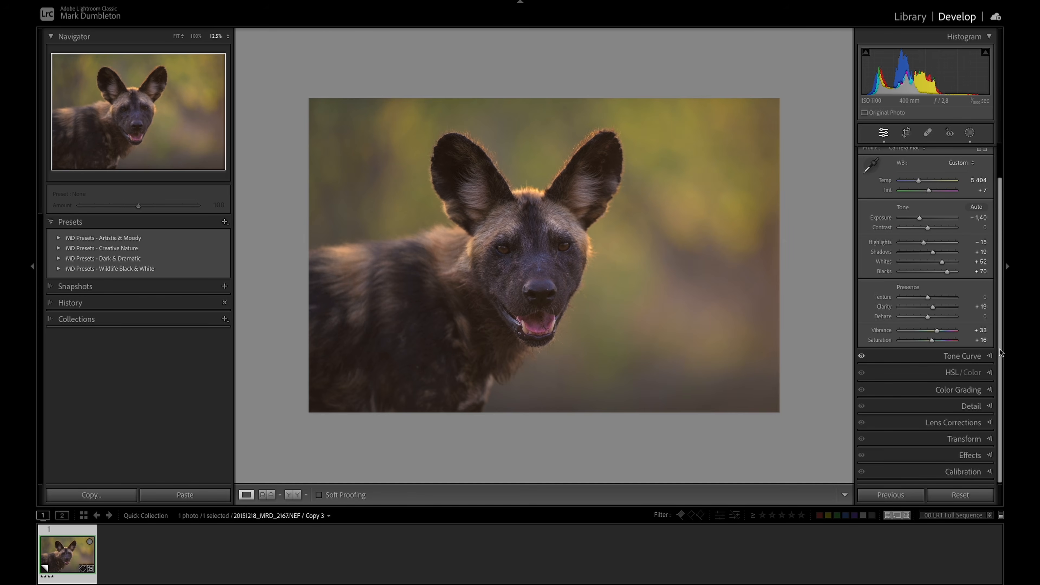
left_click(950, 372)
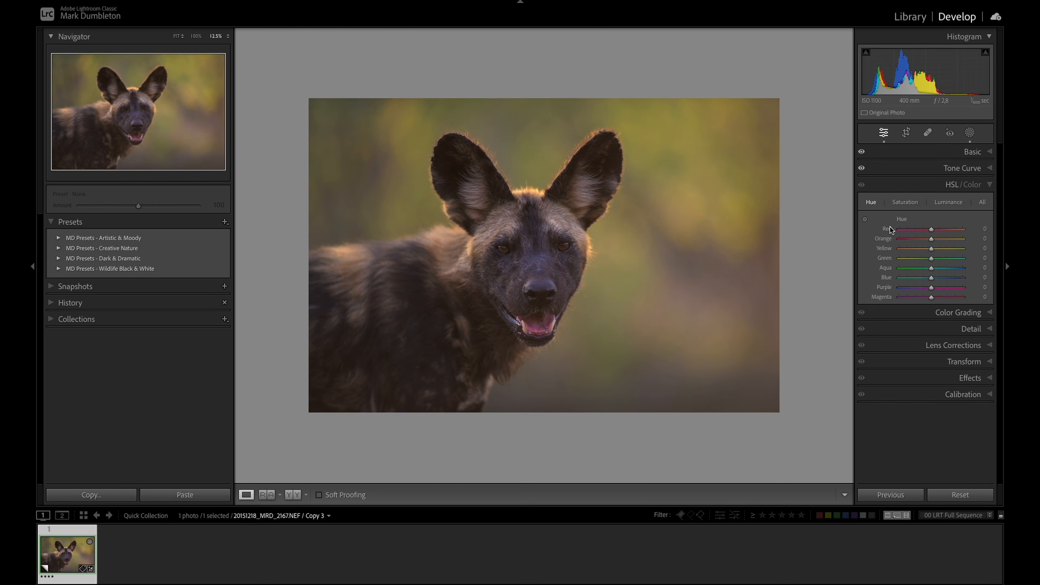
mouse_move(930, 259)
left_mouse_down()
mouse_move(903, 261)
mouse_move(930, 249)
mouse_move(915, 251)
left_mouse_up()
left_click(895, 259)
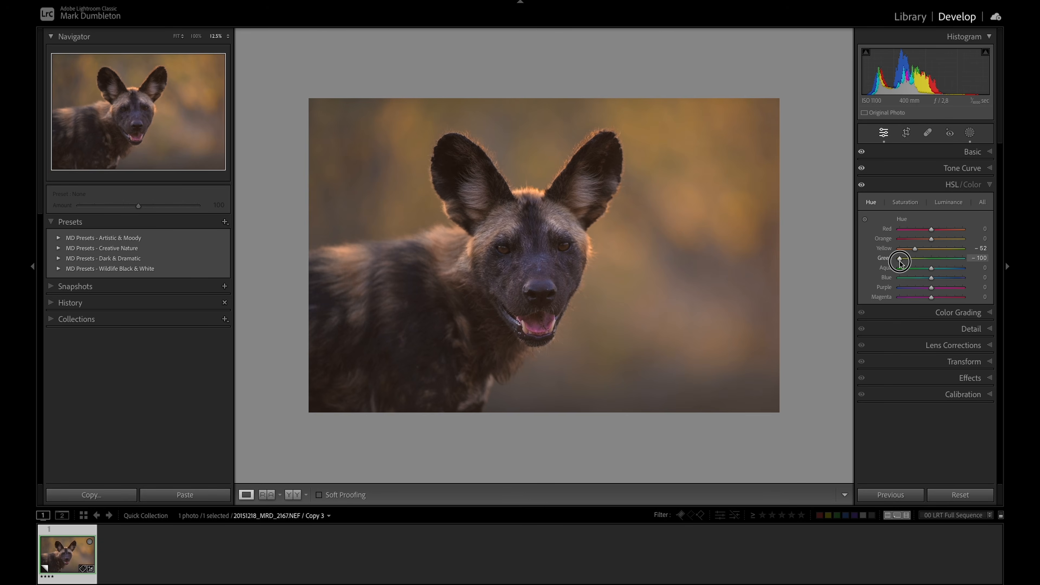
left_click_drag(916, 249, 930, 243)
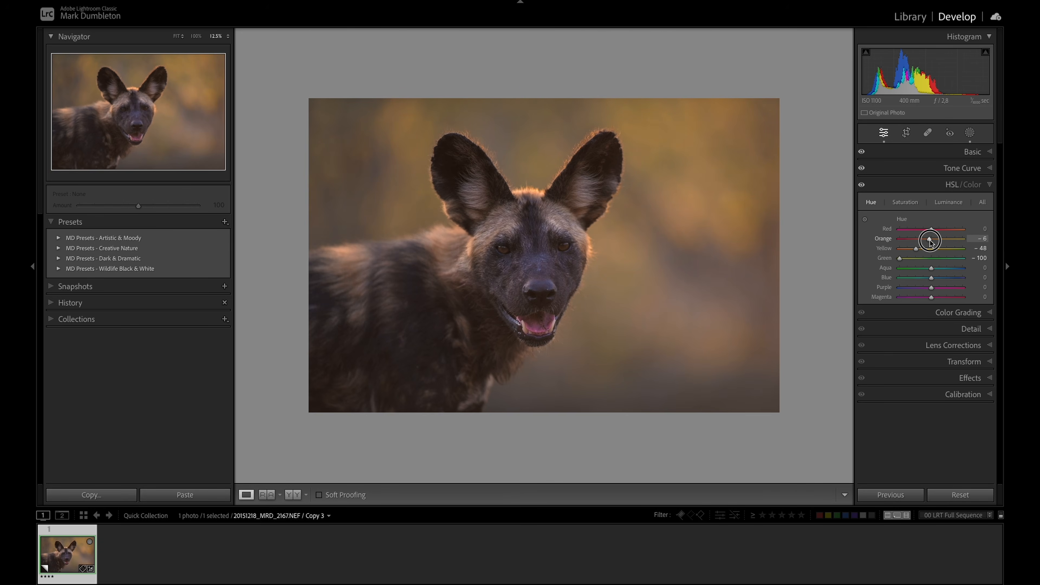
Set the HSL saturation of orange to −14, yellow to −2, blue to −6 and purple to −6.
left_click(908, 202)
mouse_move(932, 241)
left_mouse_down()
mouse_move(923, 241)
mouse_move(928, 251)
mouse_move(926, 239)
left_mouse_up()
left_click_drag(931, 277, 929, 289)
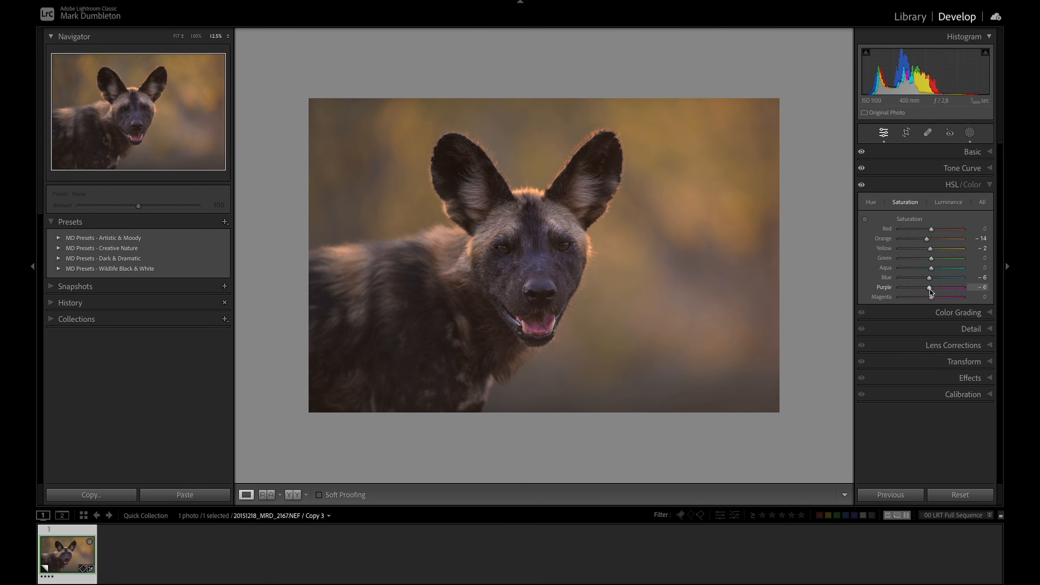
Tint the shadows blue in Color Grading with hue 225 and saturation 24, and compare with the effect off.
left_click(950, 314)
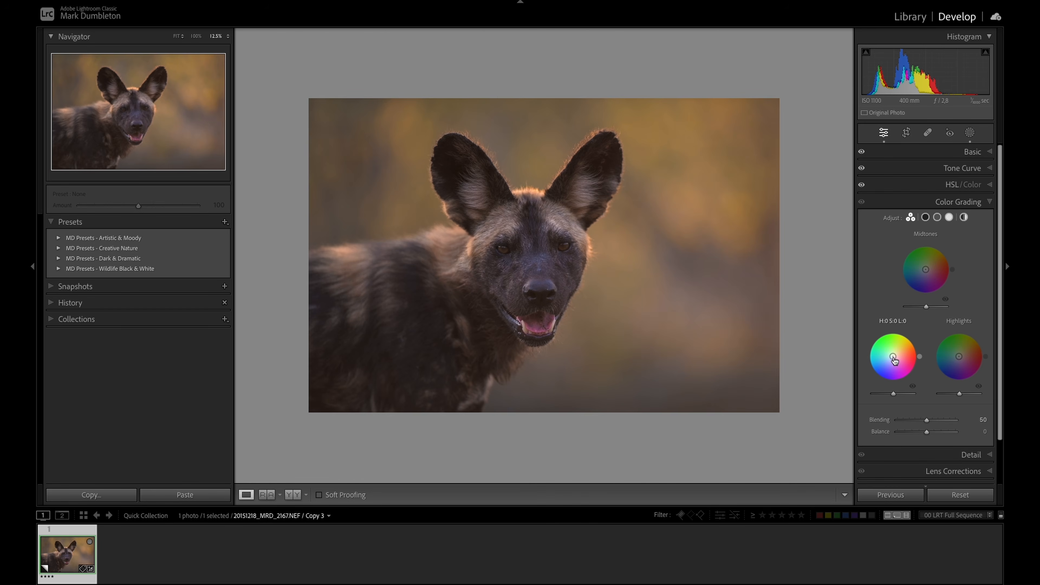
left_click_drag(894, 360, 888, 359)
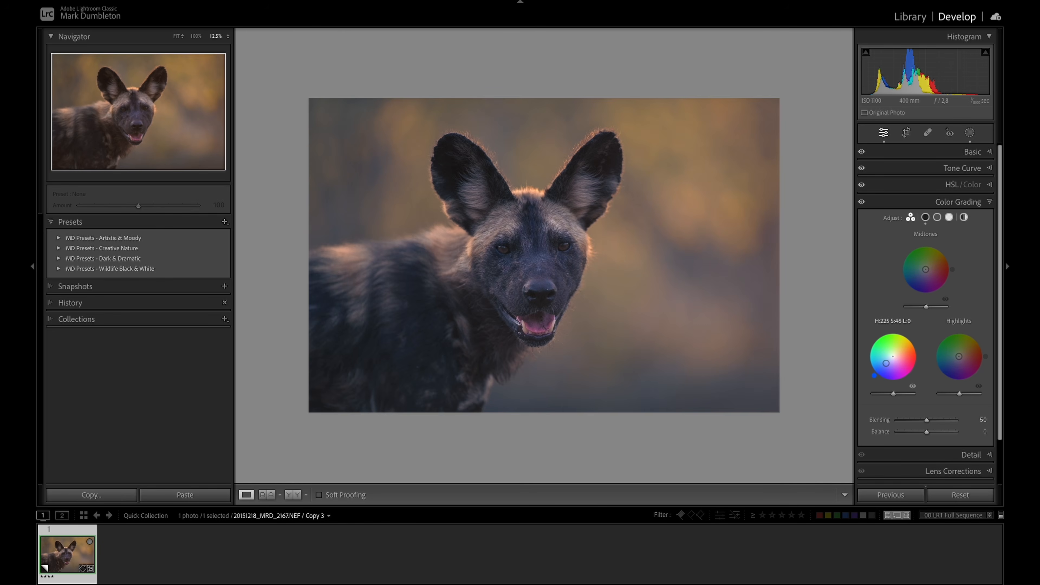
left_click_drag(885, 363, 879, 370)
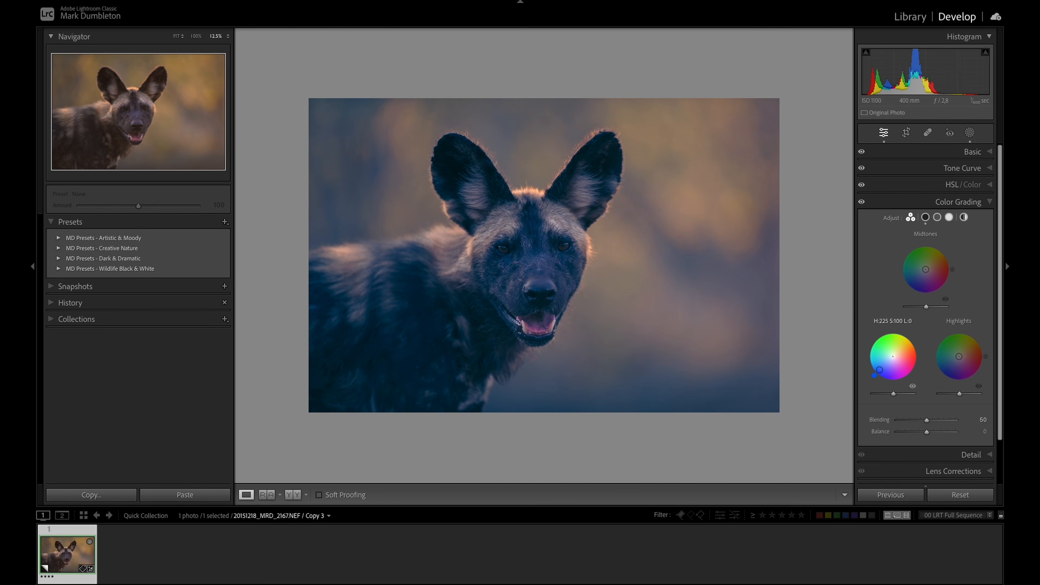
left_click_drag(880, 369, 889, 360)
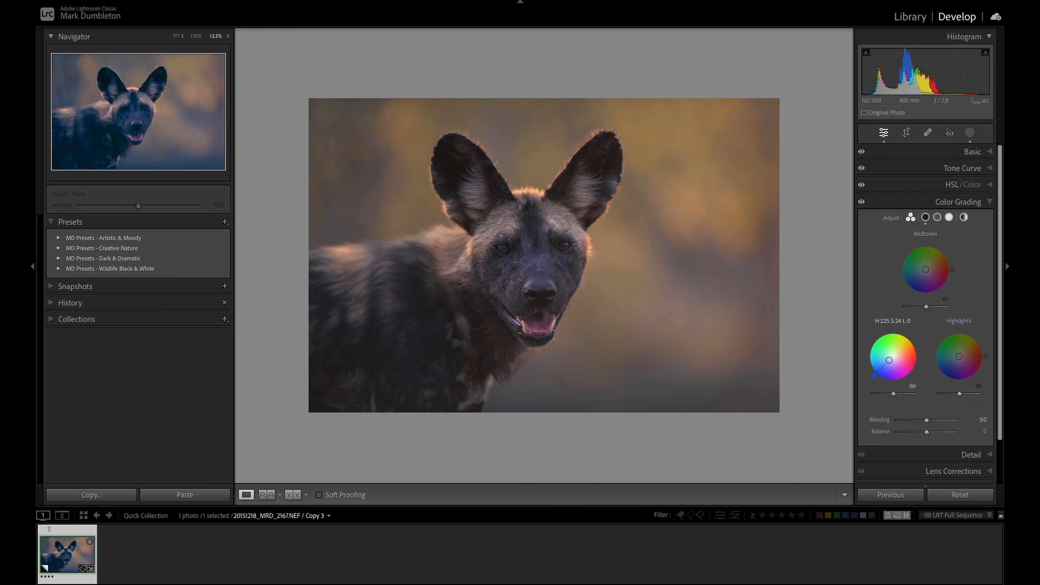
left_click(862, 202)
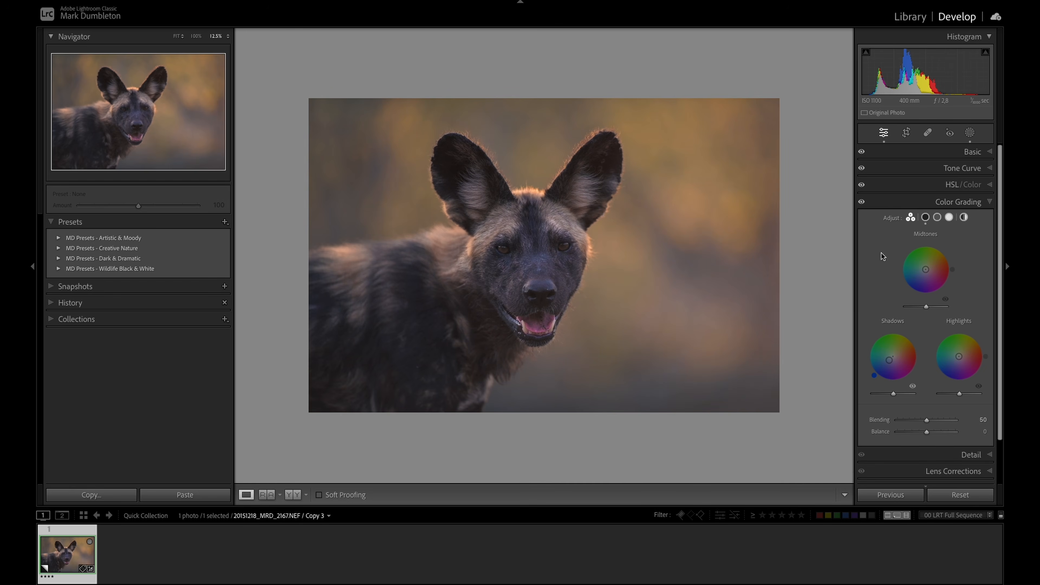
Tint the highlights warm orange in Color Grading and set the blending to 67.
left_click_drag(958, 356, 964, 352)
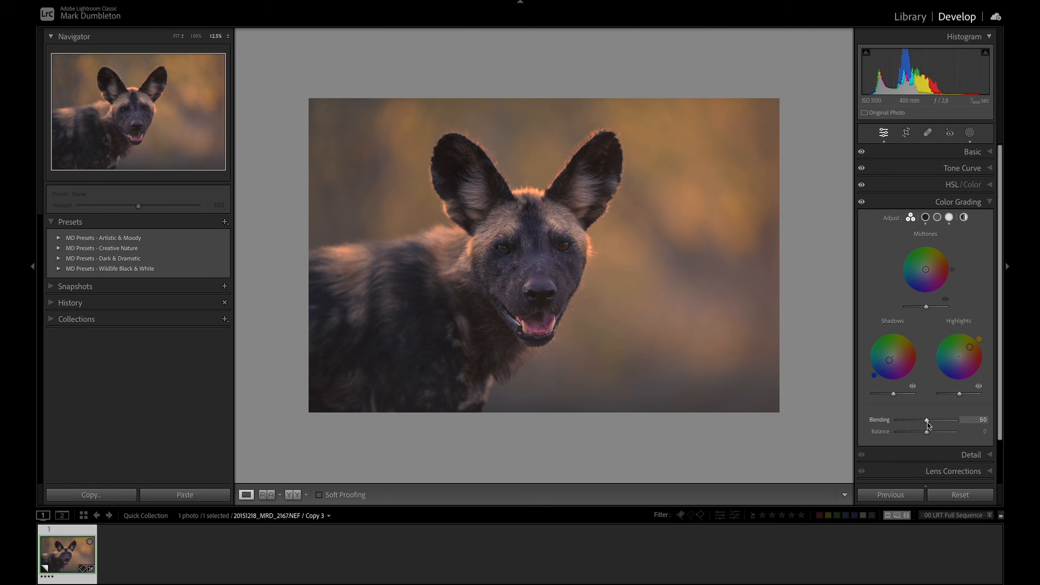
left_click_drag(926, 422, 962, 421)
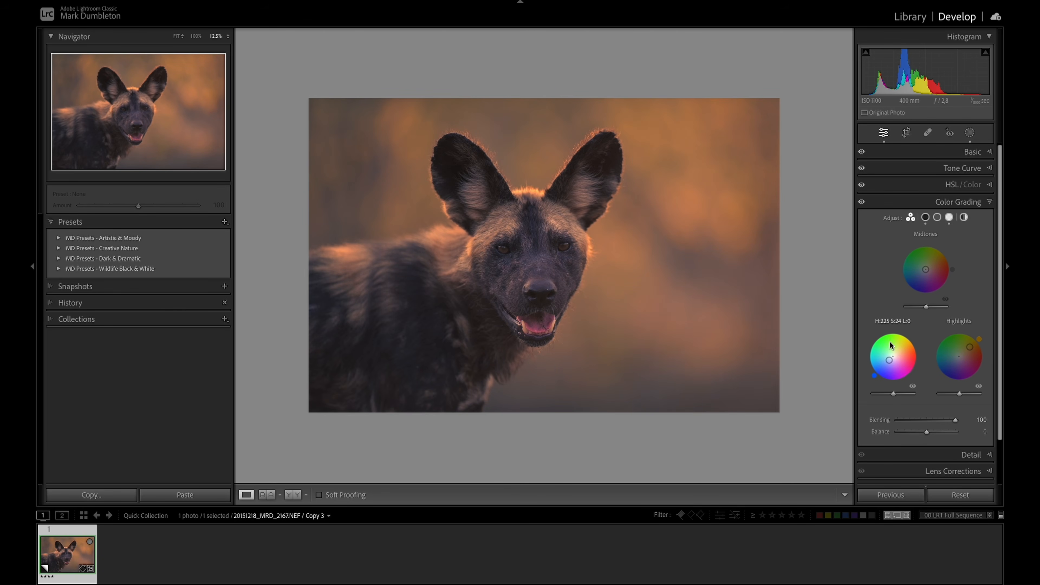
left_click_drag(955, 421, 882, 428)
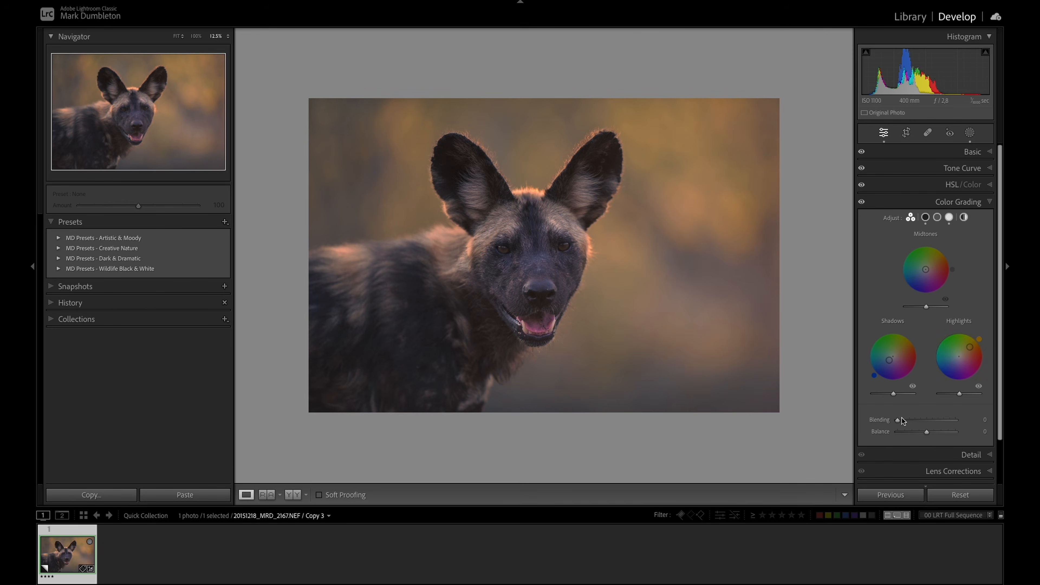
left_click_drag(927, 421, 895, 434)
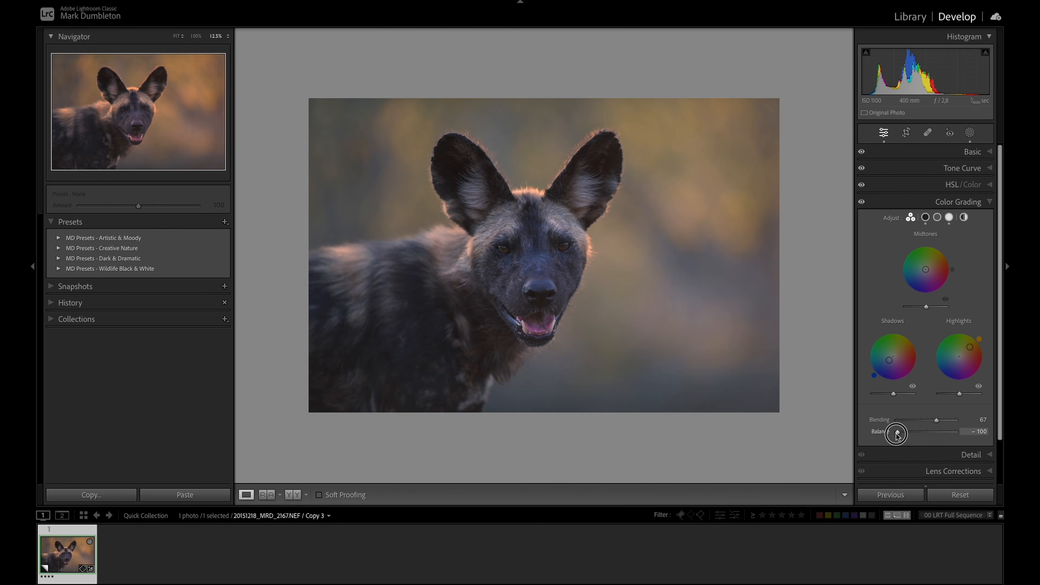
Try the Color Grading balance at both extremes and set it to −63.
left_click_drag(922, 433, 975, 435)
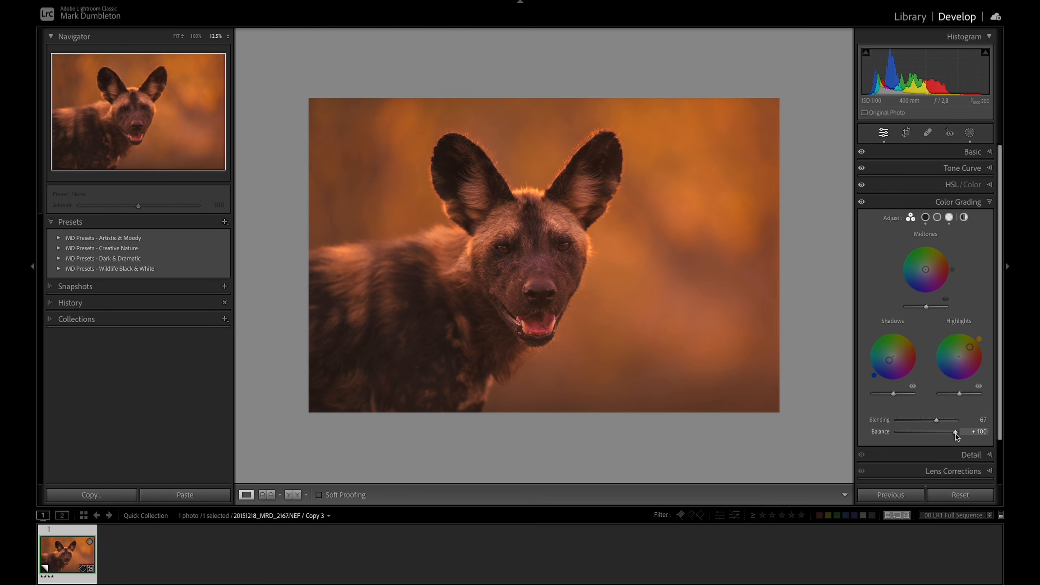
left_click_drag(955, 435, 881, 440)
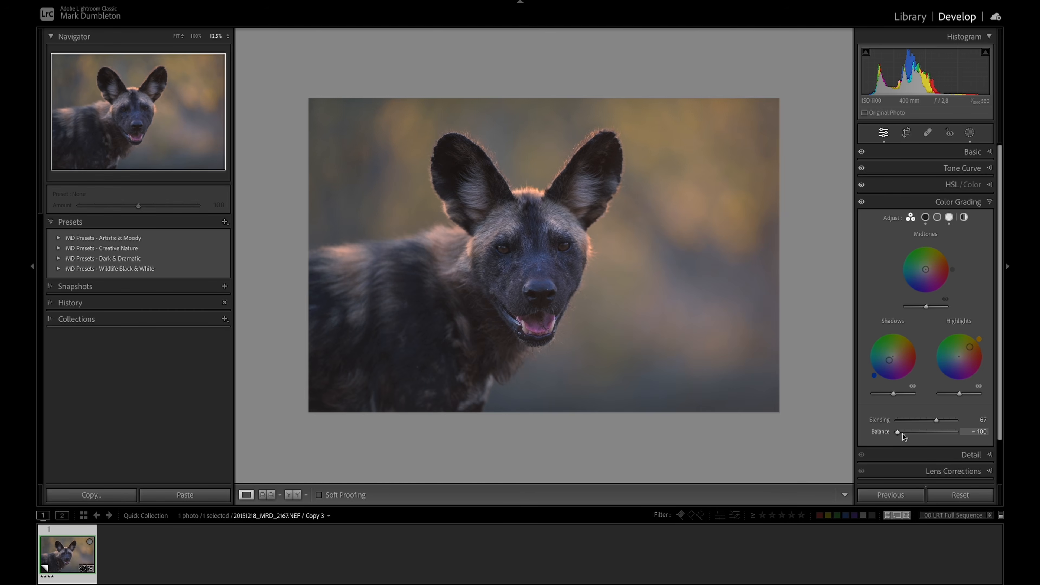
mouse_move(898, 433)
left_mouse_down()
mouse_move(921, 434)
mouse_move(909, 435)
left_mouse_up()
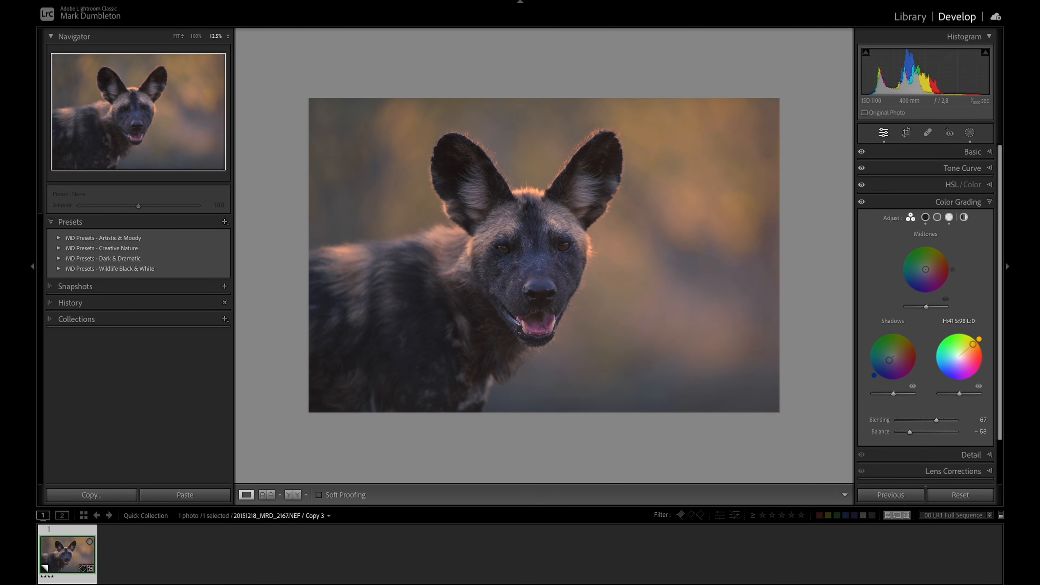
left_click_drag(910, 432, 908, 434)
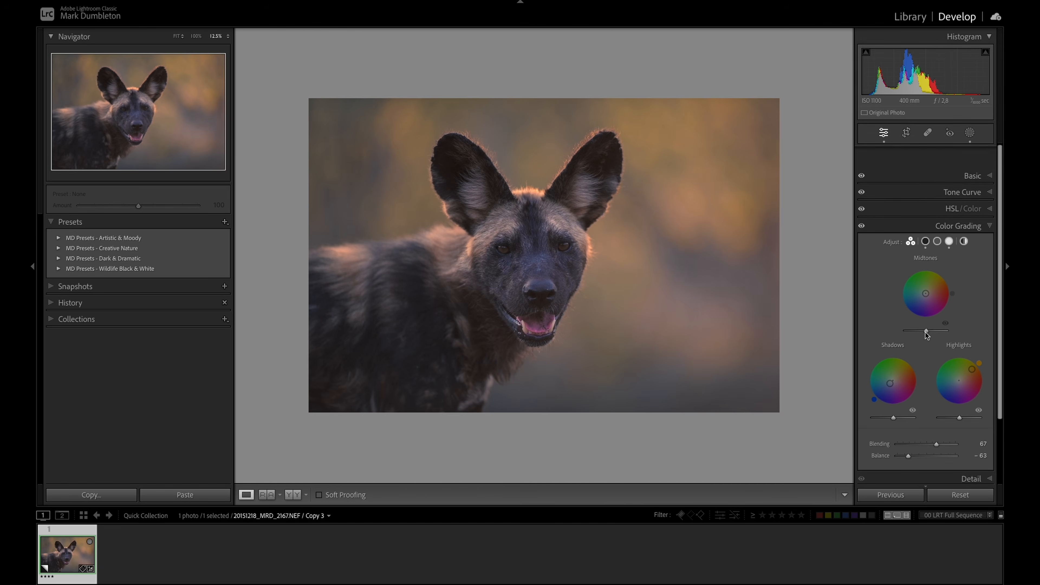
Set the photo's white balance temperature to 5521.
left_click(970, 151)
left_click_drag(919, 217, 919, 218)
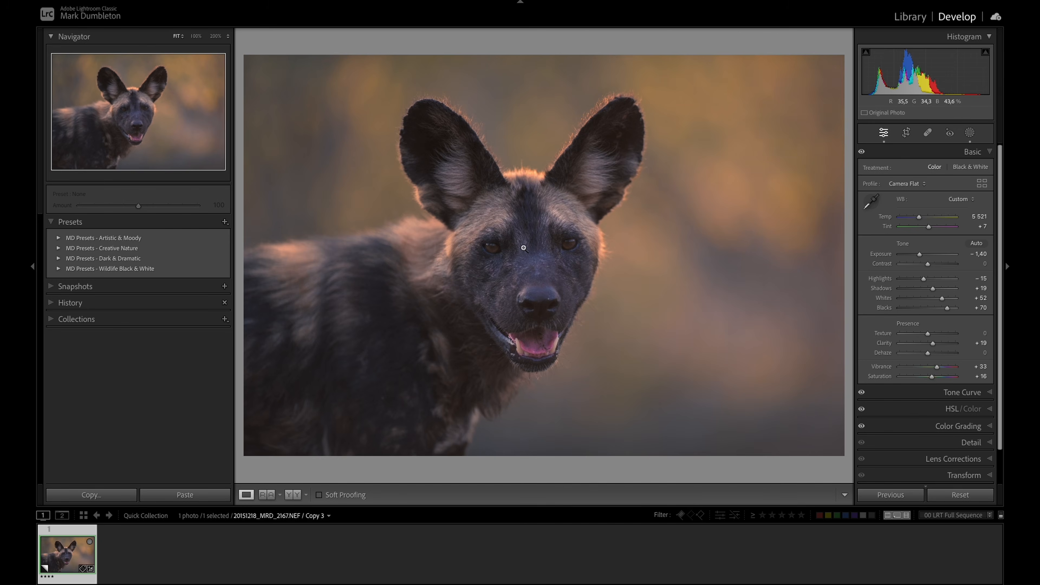
Create a brush mask and paint over the reflections in the upper part of both eyes with brush size 4.
left_click(513, 245)
left_click_drag(513, 246, 480, 251)
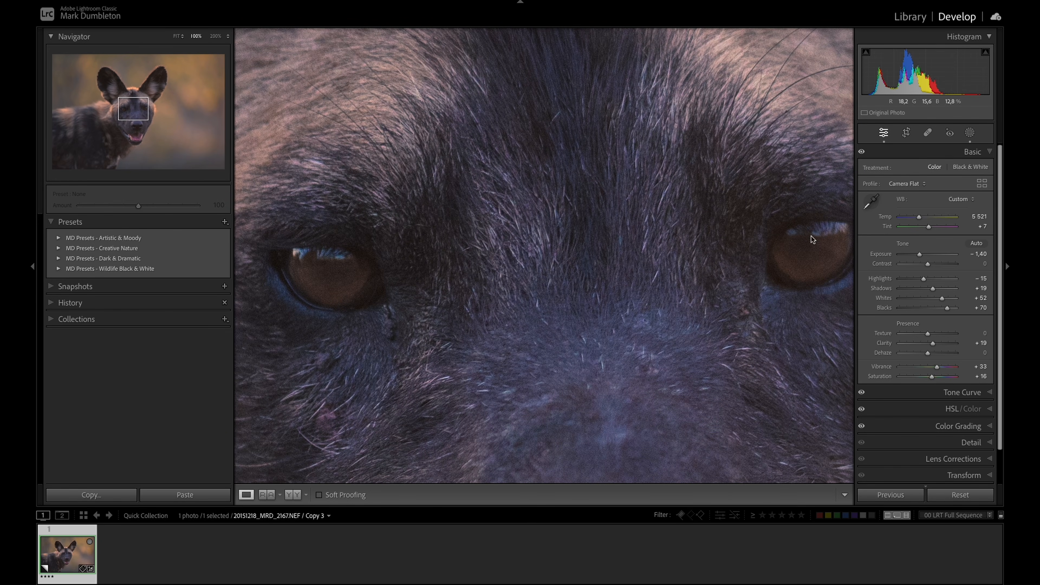
left_click(969, 132)
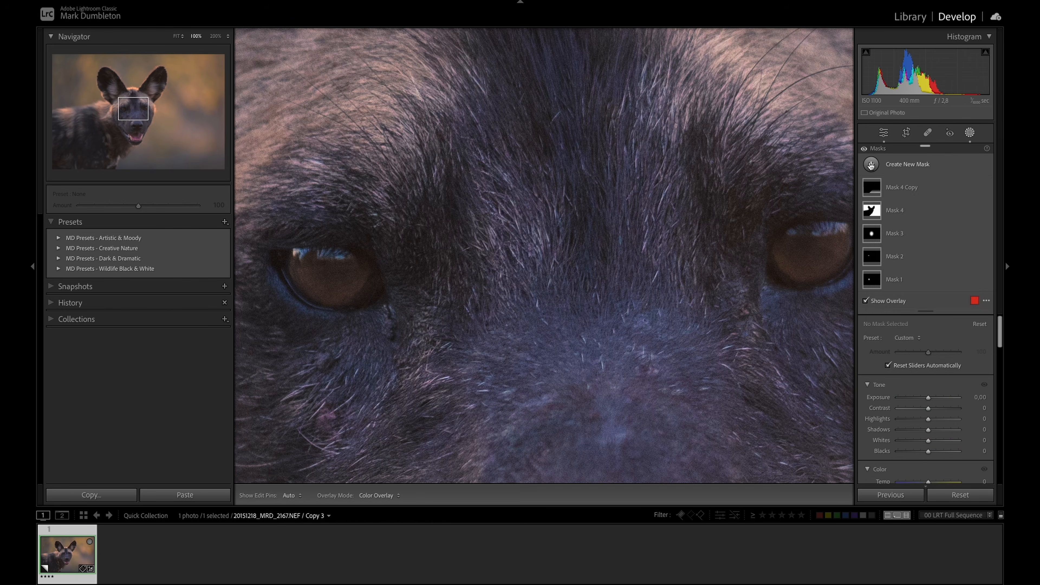
left_click(871, 164)
left_click(894, 258)
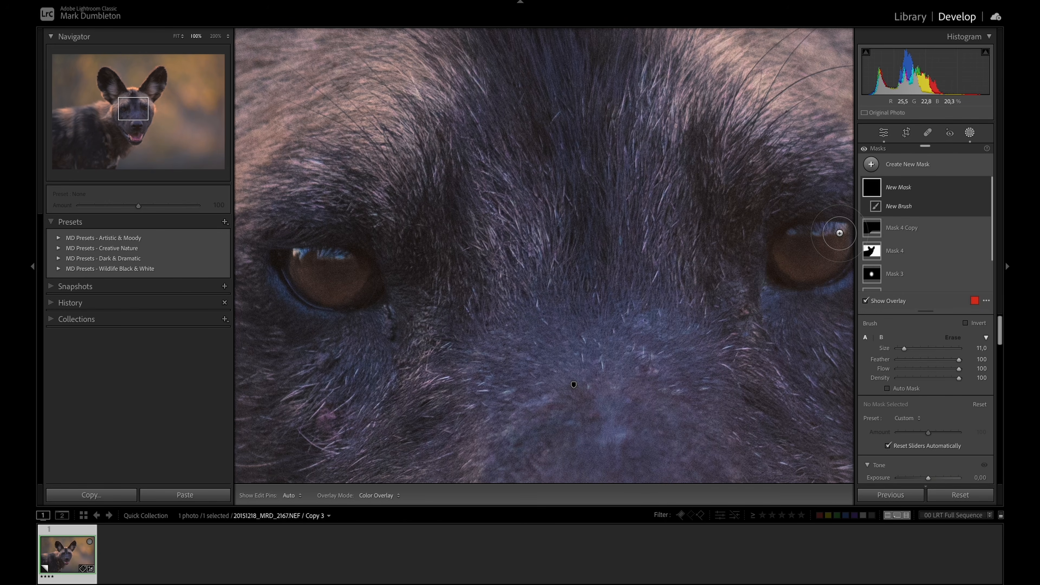
scroll(839, 232, "down", 6)
mouse_move(841, 226)
left_mouse_down()
mouse_move(792, 229)
mouse_move(839, 228)
left_mouse_up()
key("h")
mouse_move(351, 254)
left_mouse_down()
mouse_move(302, 249)
mouse_move(348, 247)
mouse_move(313, 254)
left_mouse_up()
key("h")
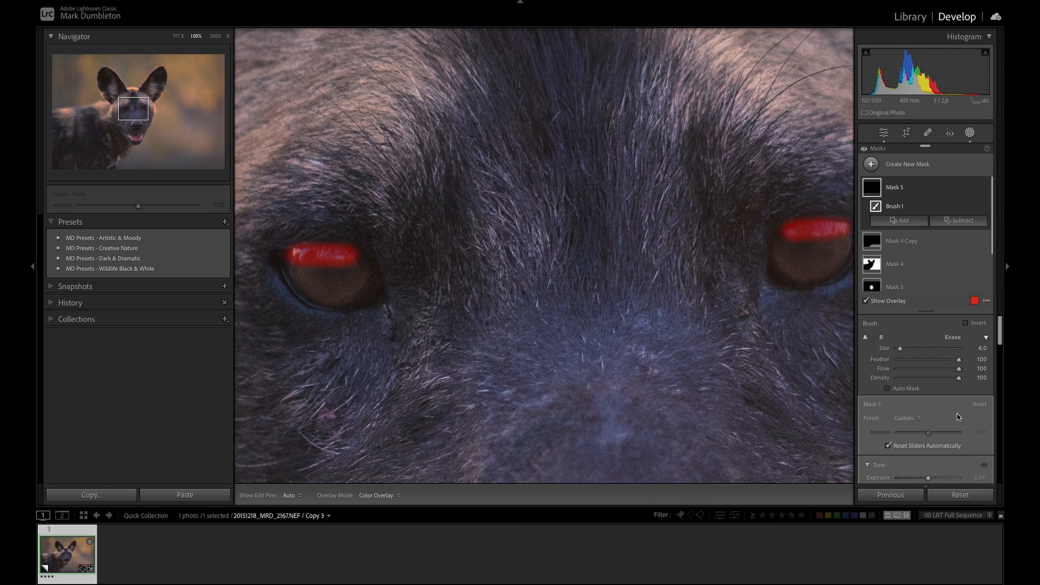
Set the eye reflection mask's whites to 100 and compare the photo with and without it.
scroll(957, 416, "down", 3)
left_click_drag(929, 400, 957, 402)
key("z")
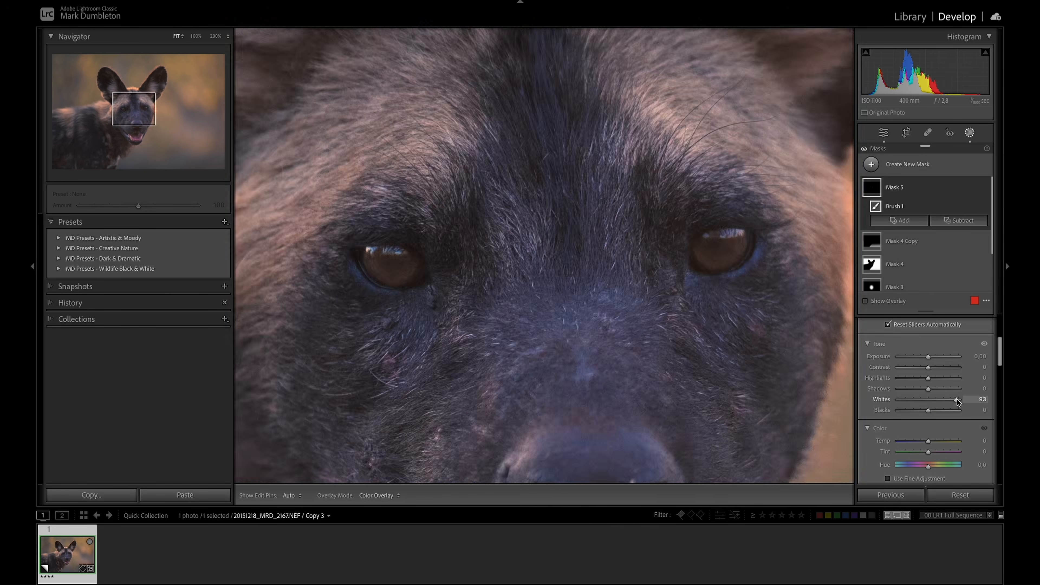
left_click_drag(957, 402, 973, 402)
left_click(986, 189)
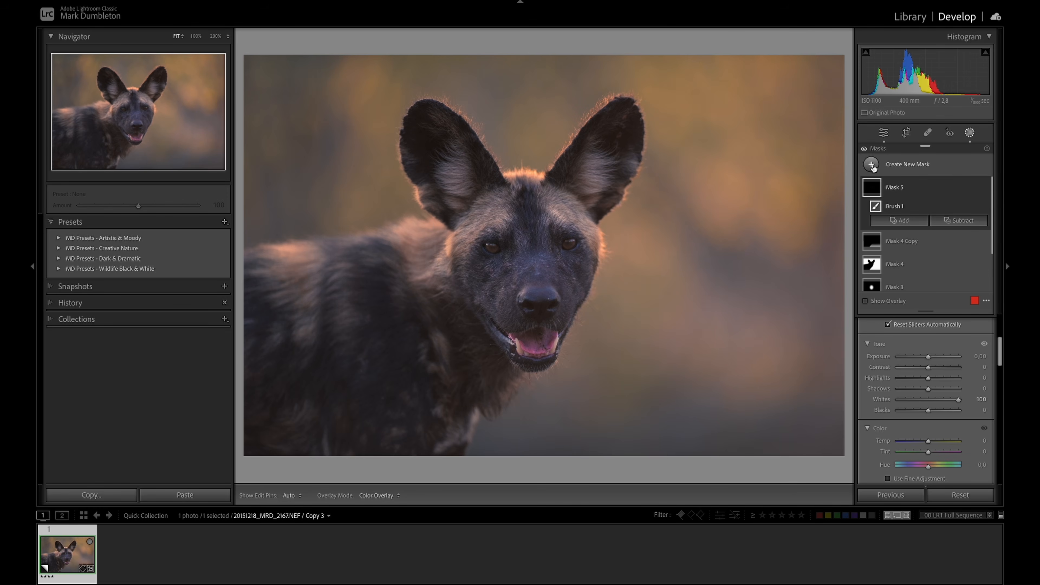
Create a radial gradient mask centred over the dog's face, narrow it slightly and set its feather to 38.
left_click(871, 165)
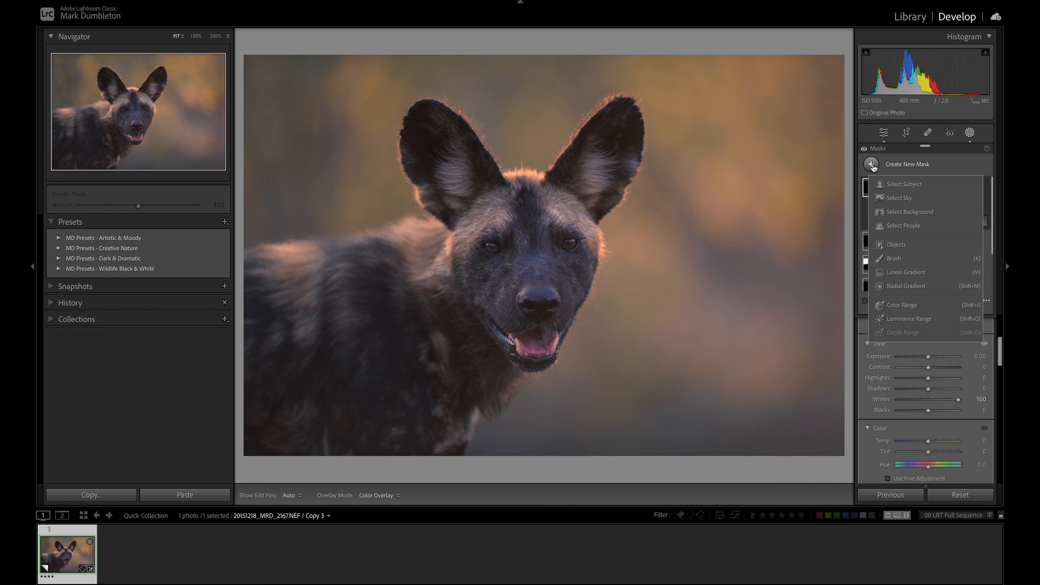
left_click(906, 286)
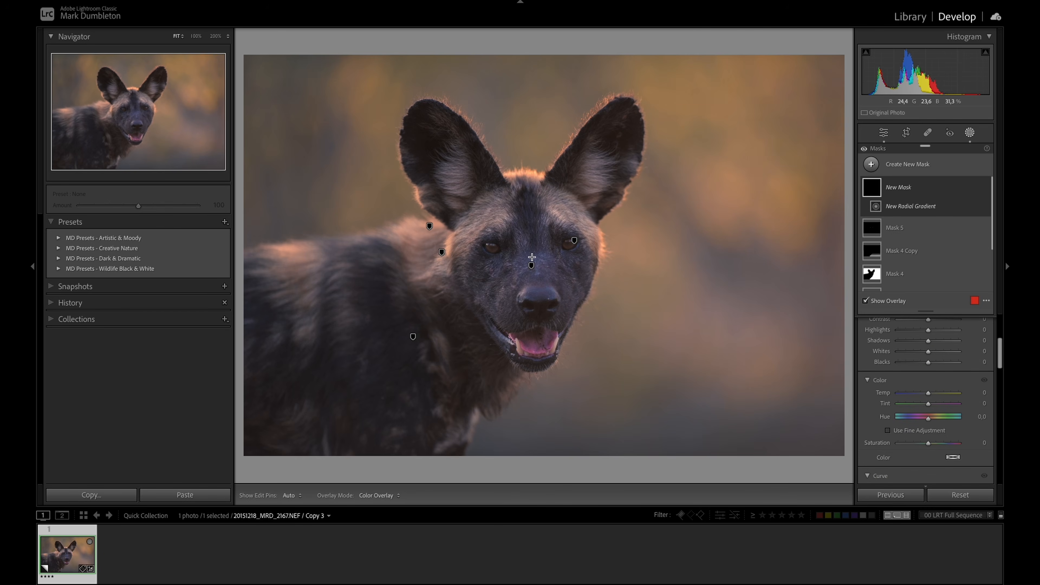
left_click_drag(531, 257, 685, 398)
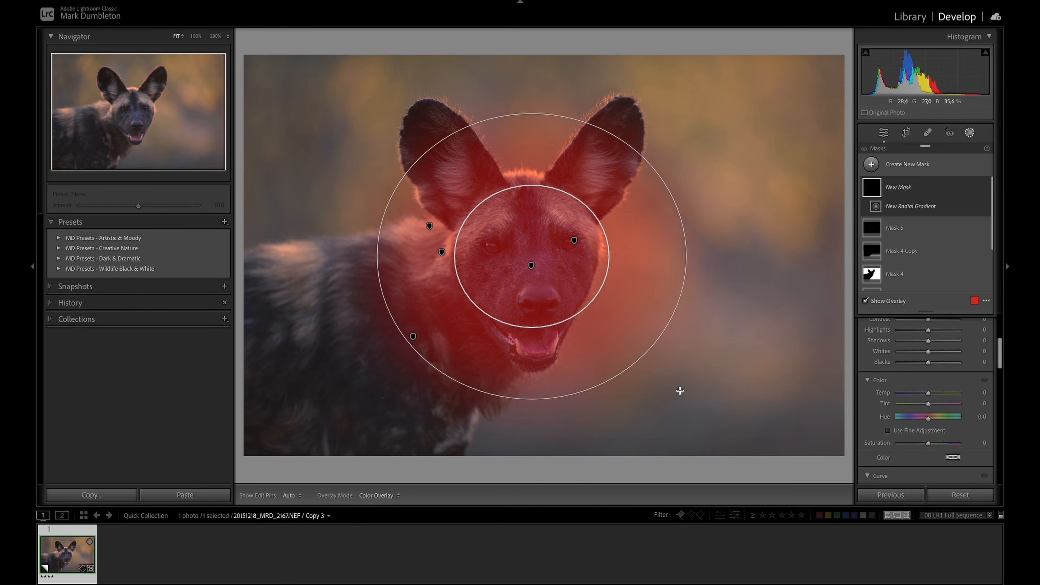
left_click_drag(535, 327, 535, 344)
left_click_drag(546, 296, 547, 308)
left_click_drag(380, 269, 399, 268)
scroll(986, 359, "up", 3)
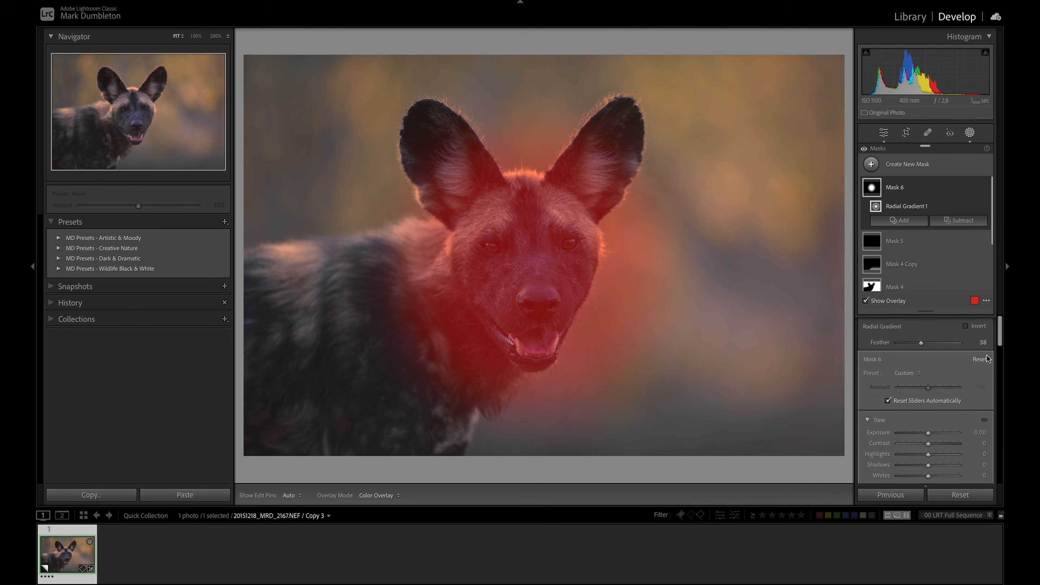
Invert the face's radial gradient mask and set its texture to -4, clarity to -19 and dehaze to -7.
left_click(966, 323)
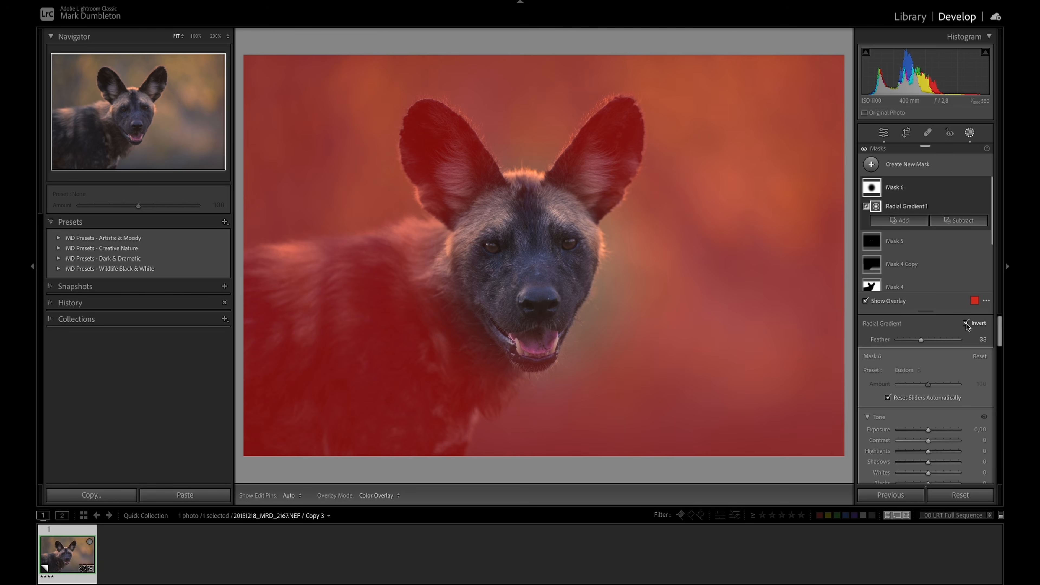
scroll(996, 430, "down", 3)
scroll(995, 430, "down", 8)
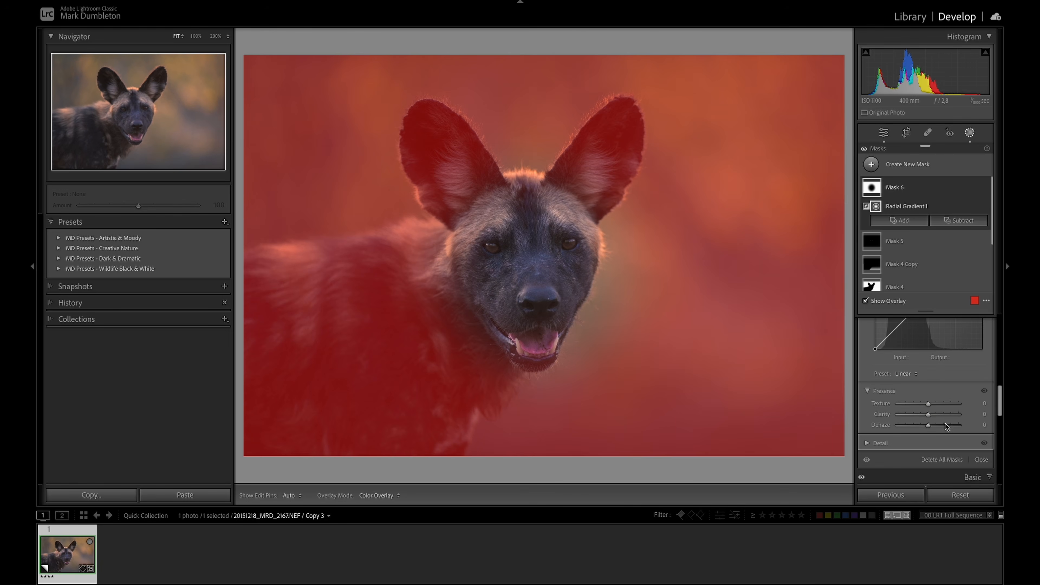
key("o")
left_click_drag(928, 415, 927, 404)
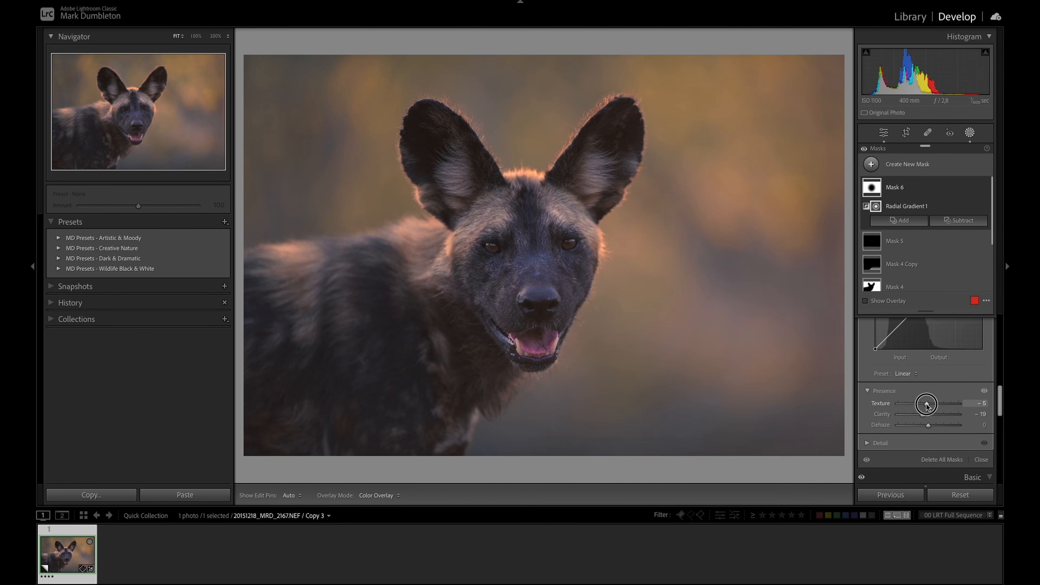
left_click_drag(929, 425, 926, 426)
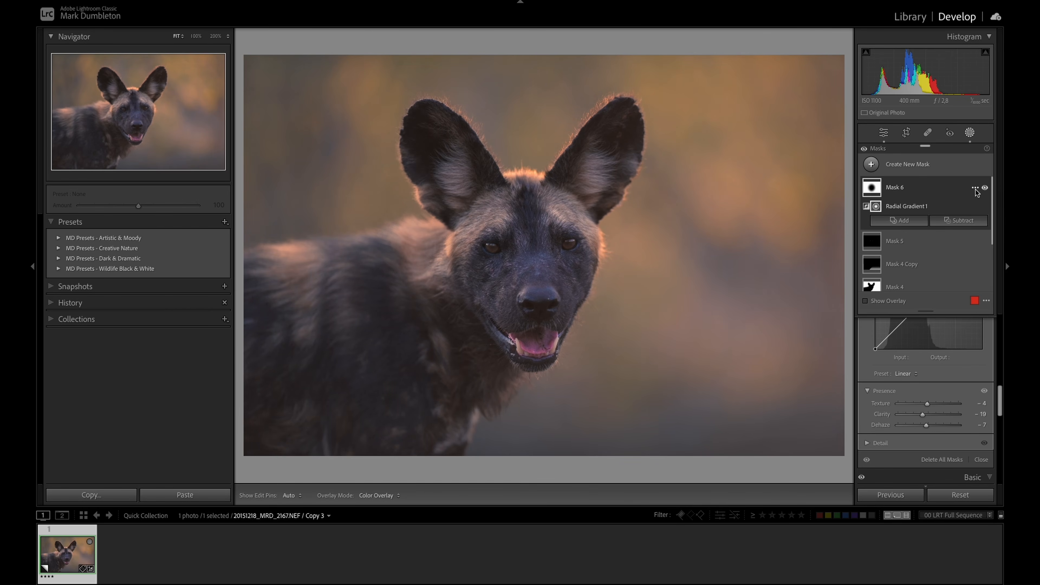
Compare the photo with and without the inverted radial gradient mask.
left_click(984, 188)
left_click(984, 188)
left_click(984, 188)
left_click(984, 189)
left_click(985, 189)
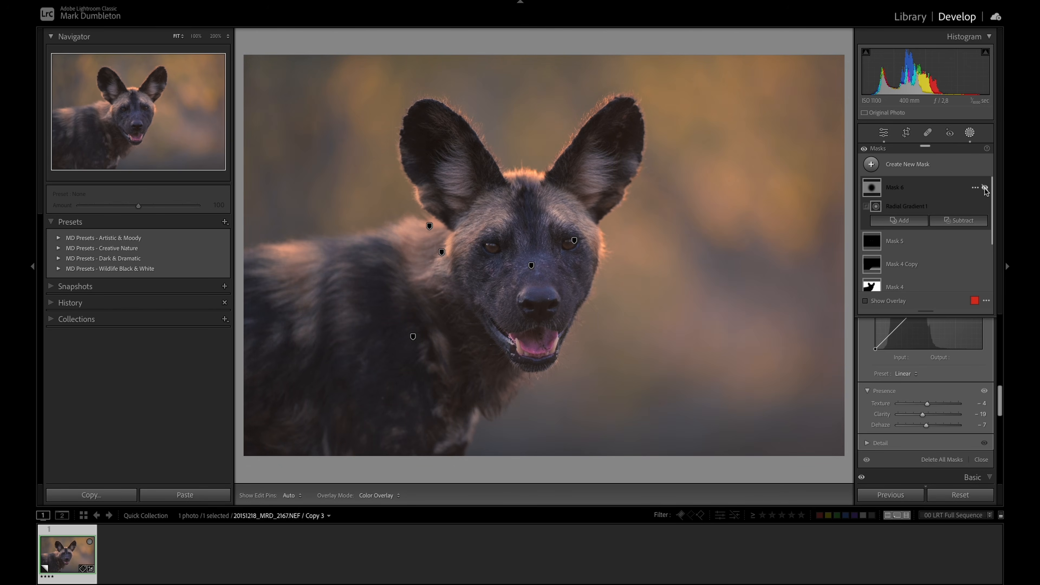
left_click(985, 189)
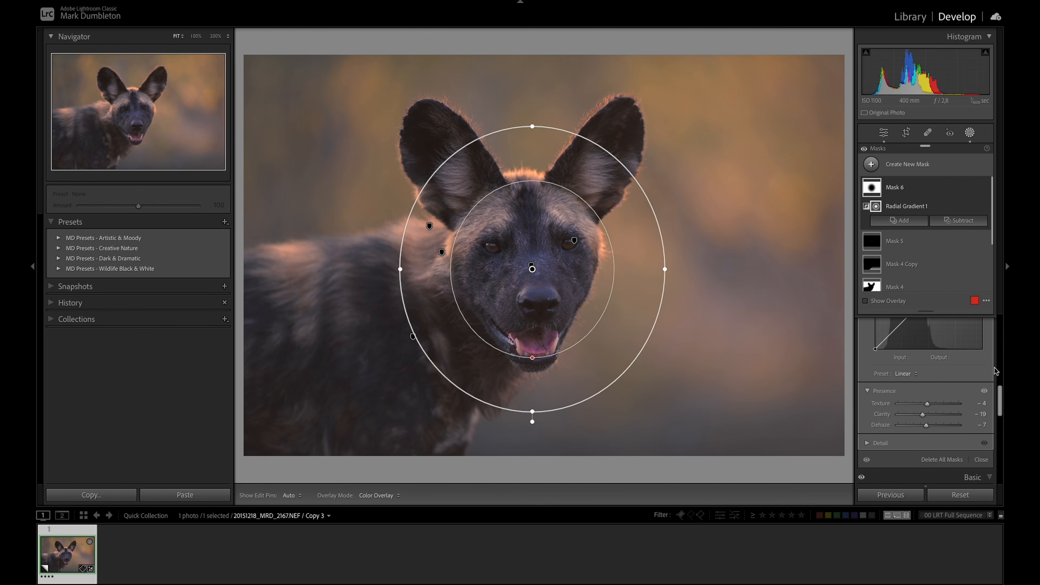
Lower the inverted radial gradient mask's exposure to about -0.23 and deselect the mask.
scroll(953, 372, "up", 5)
left_click_drag(927, 431, 926, 433)
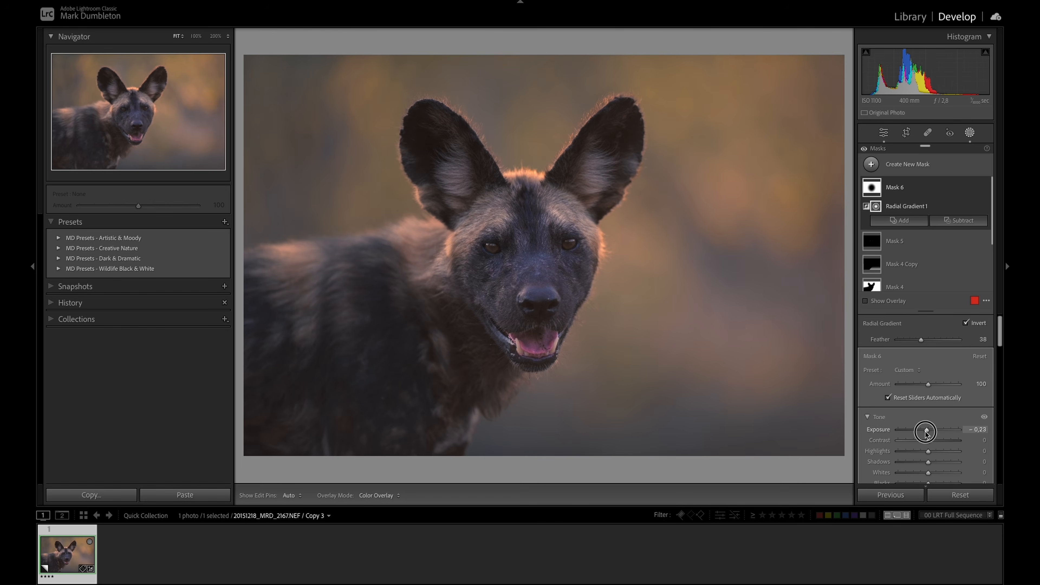
left_click(594, 260)
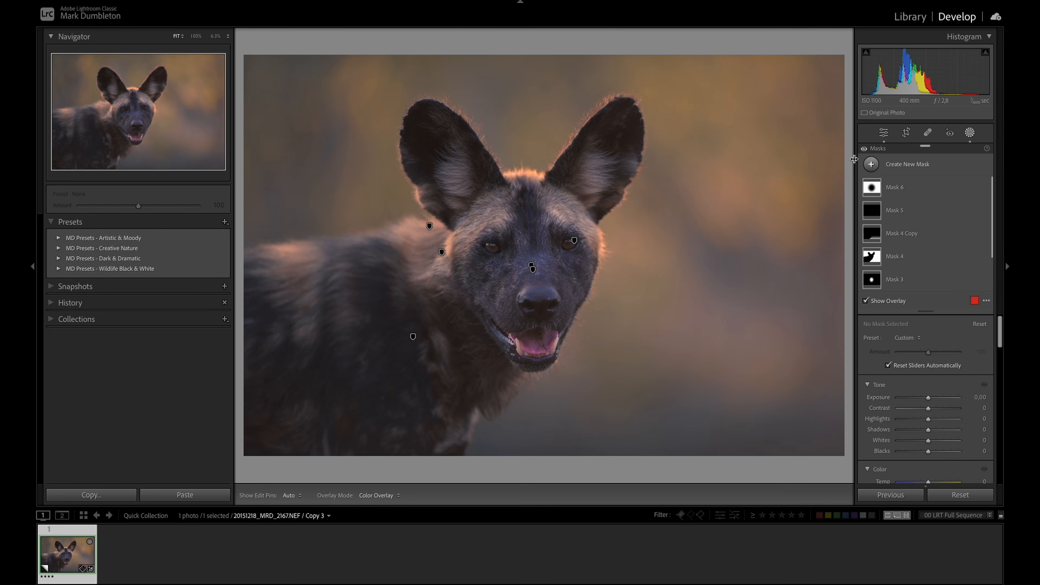
Create a new mask that automatically selects the dog as the subject.
left_click(871, 166)
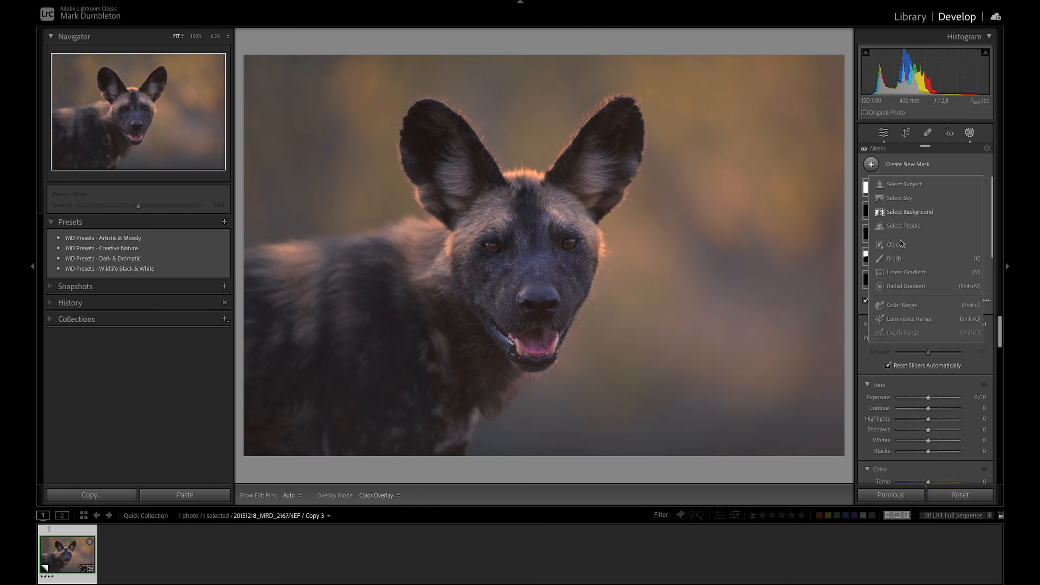
left_click(906, 188)
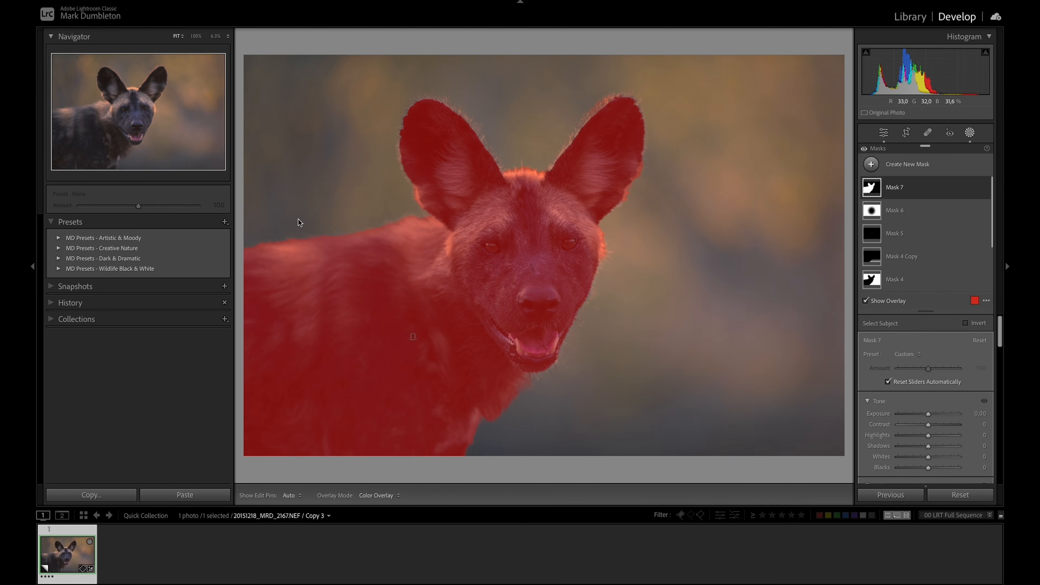
left_click(894, 190)
Subtract a brush from the subject mask and paint with size 10 over the spill just behind the dog's neck.
left_click(956, 220)
left_click(941, 312)
key("h")
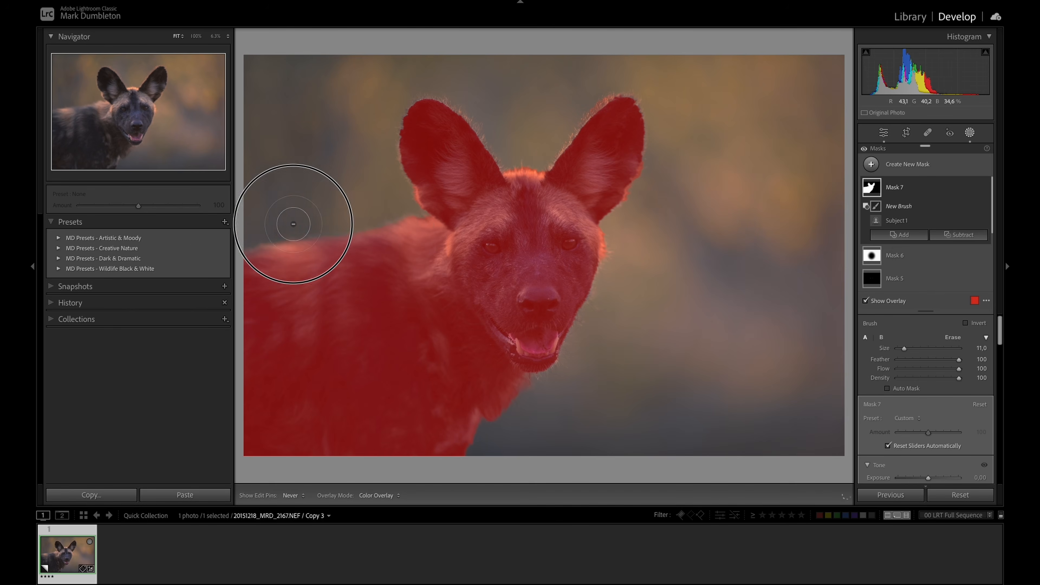
left_click_drag(392, 202, 395, 208)
key("h")
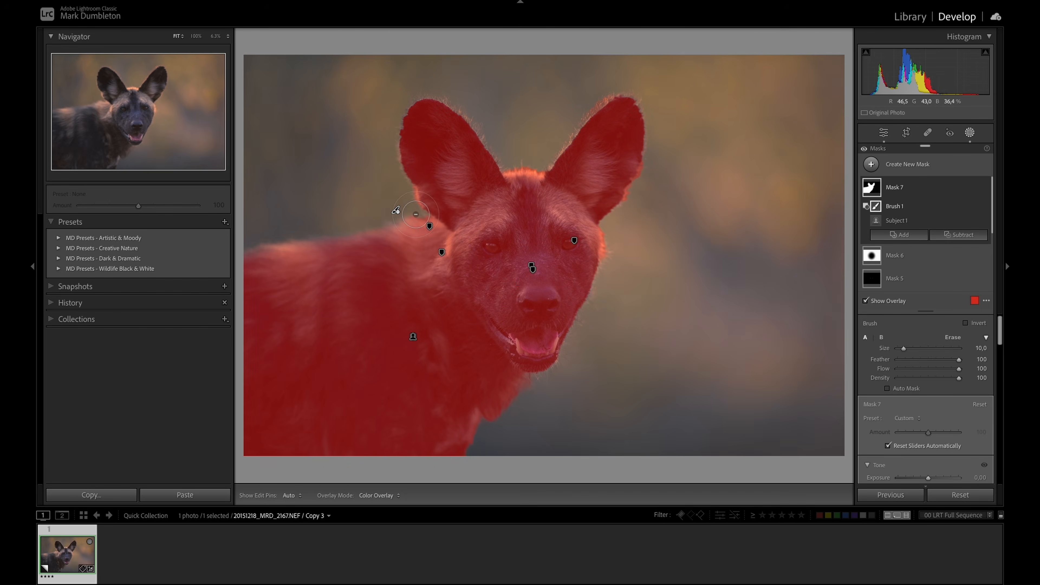
key("h")
scroll(491, 452, "up", 2)
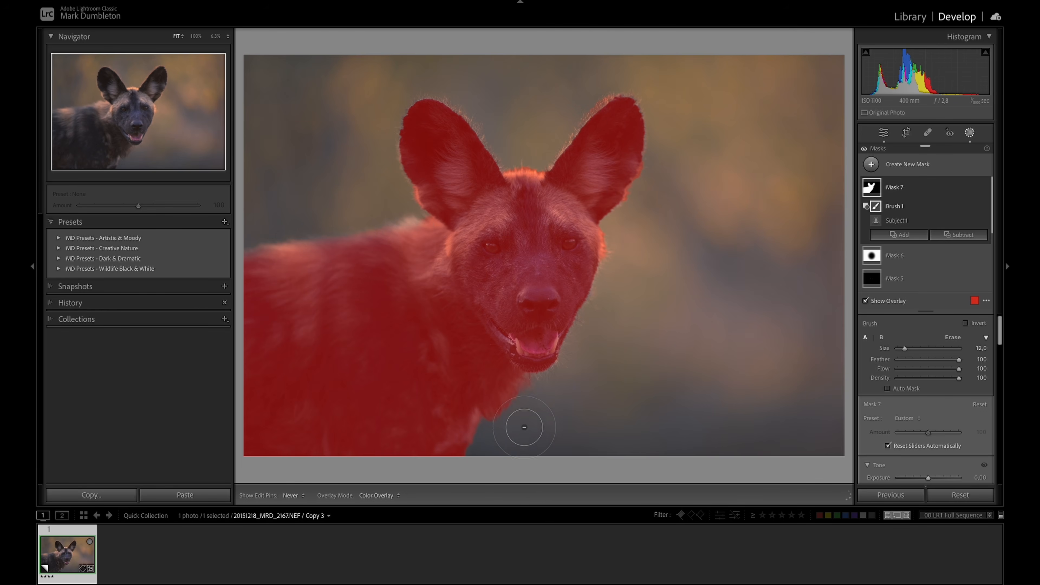
key("h")
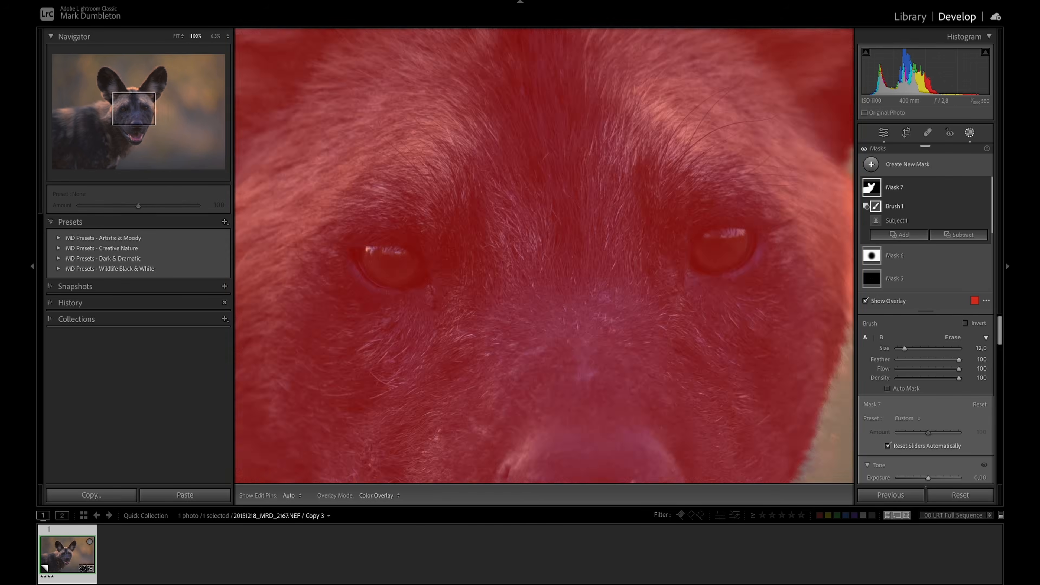
Inspect the subject mask's edges along the ears and across the top of the head at 100% zoom.
key("z")
left_click_drag(728, 165, 273, 270)
left_click_drag(559, 205, 424, 371)
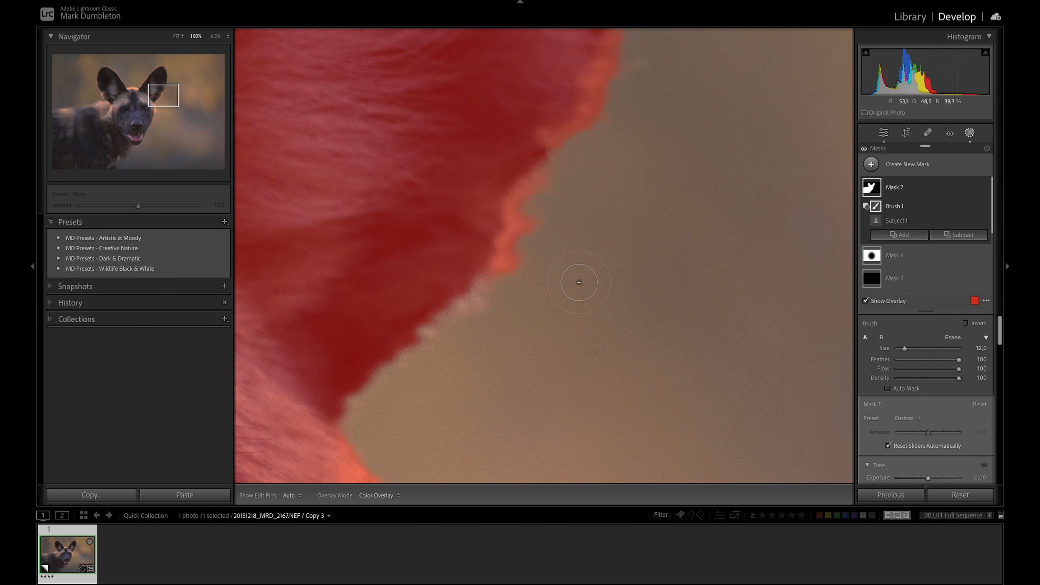
key("h")
key("h")
scroll(563, 254, "up", 5)
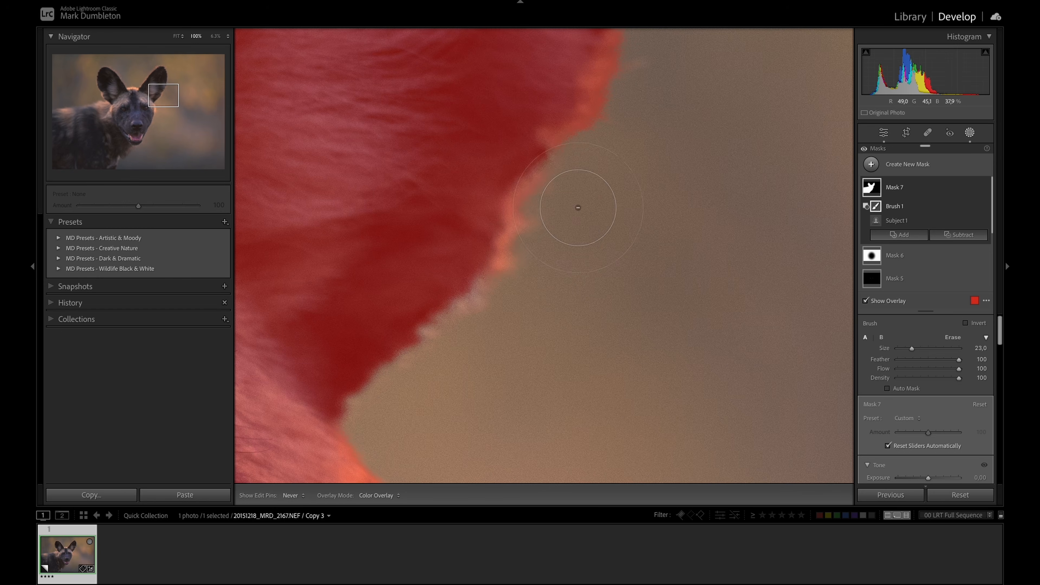
left_click_drag(636, 174, 563, 344)
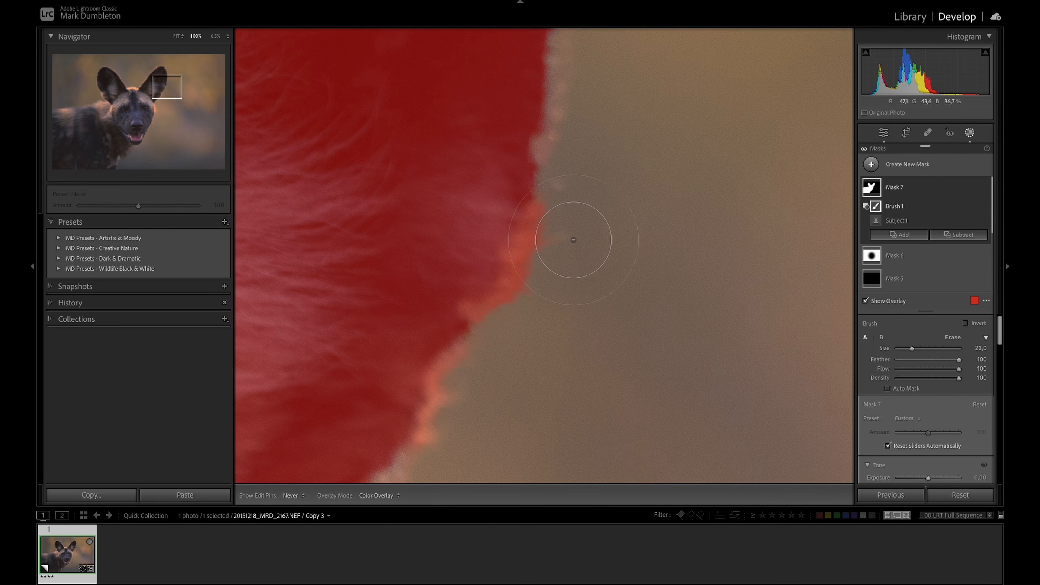
key("h")
left_click_drag(643, 139, 623, 401)
left_click_drag(529, 185, 677, 153)
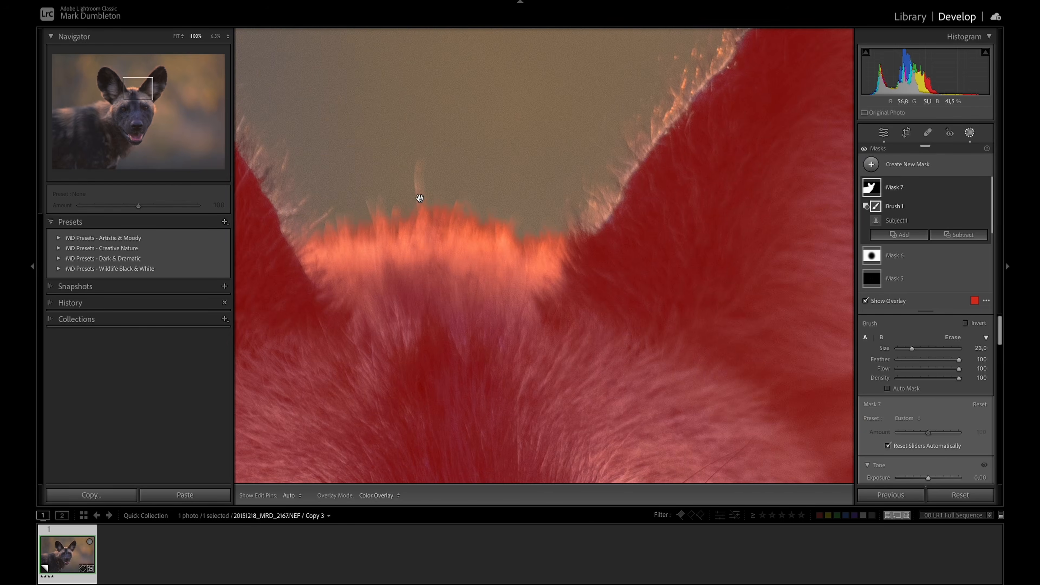
left_click_drag(419, 198, 659, 195)
key("z")
Invert the subject mask to cover the background instead of the dog.
left_click(872, 190)
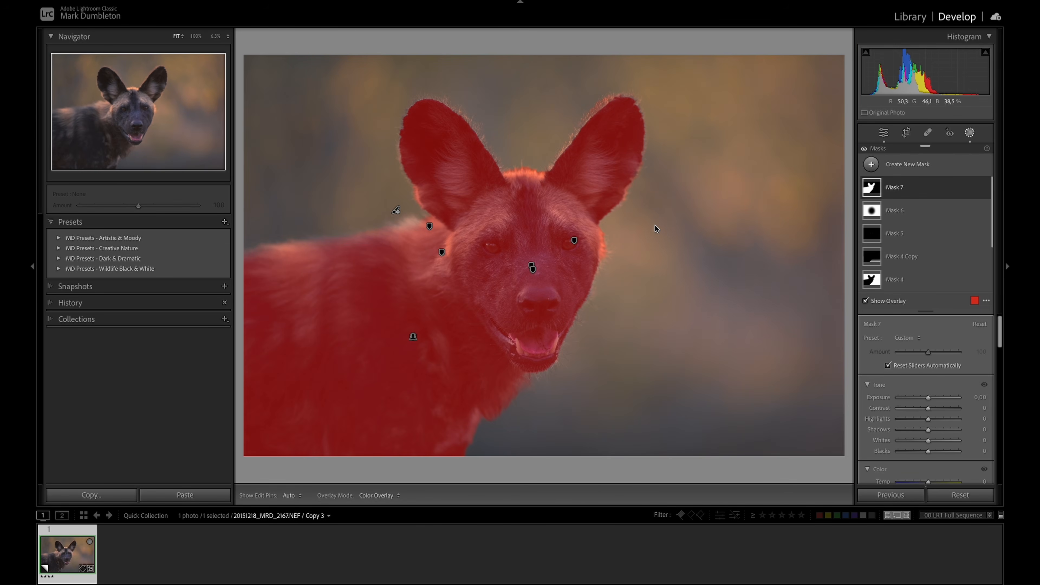
right_click(874, 189)
left_click(909, 209)
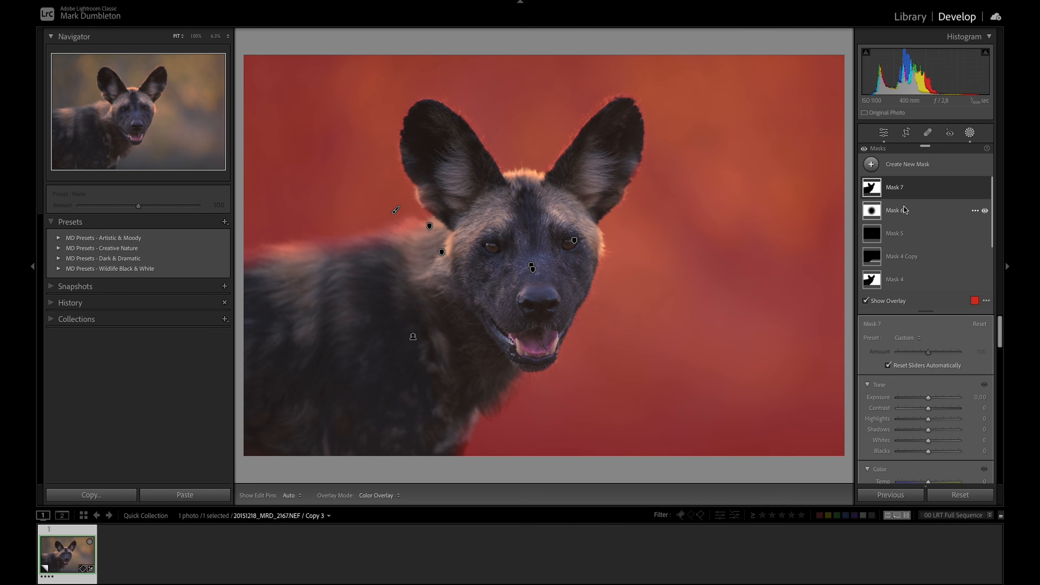
Intersect the background mask with a large inverted radial gradient limiting it to the area above the dog's head.
left_click(898, 192)
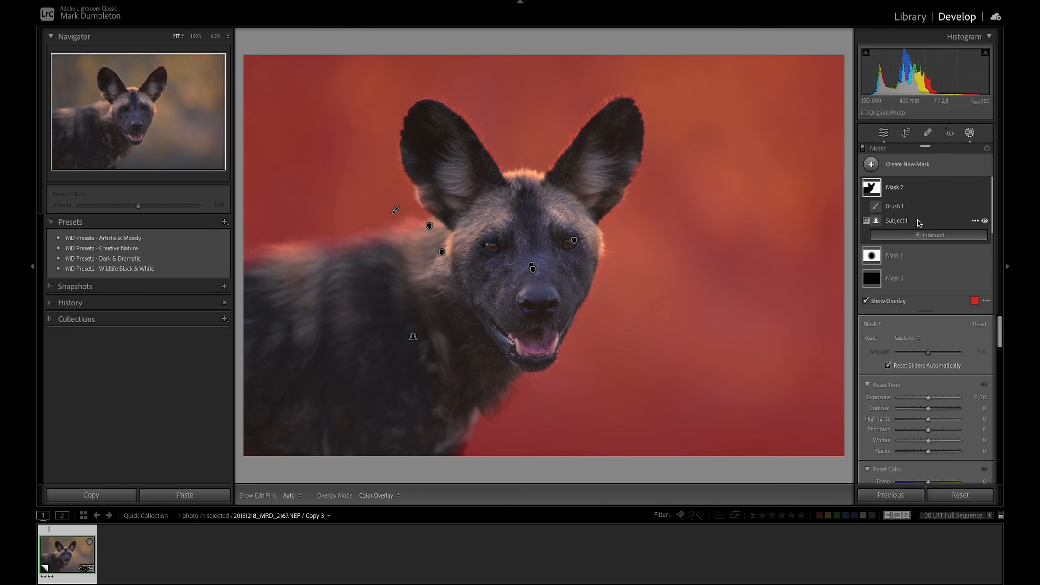
left_click(922, 235)
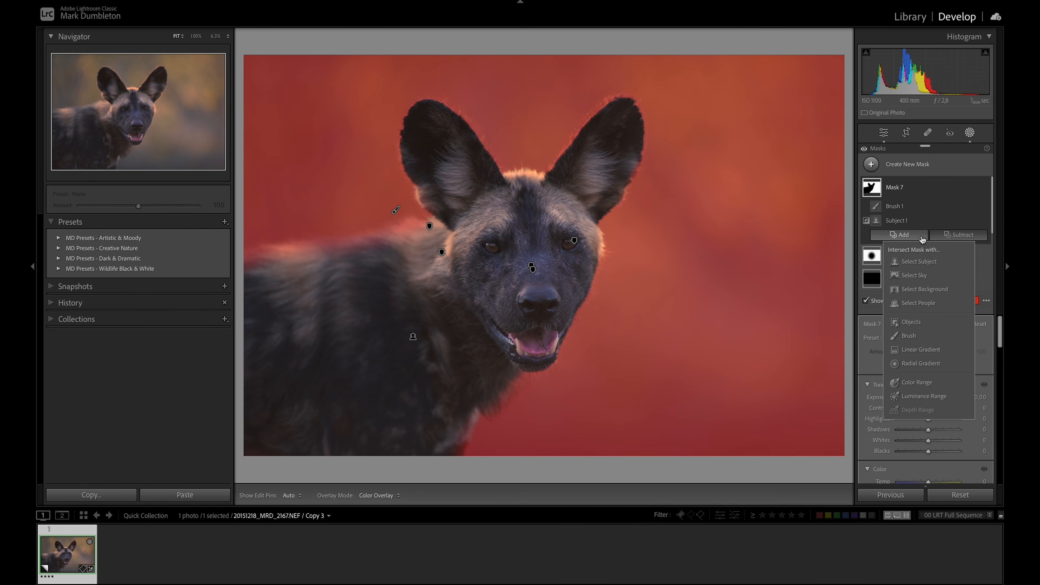
left_click(922, 365)
left_click(216, 37)
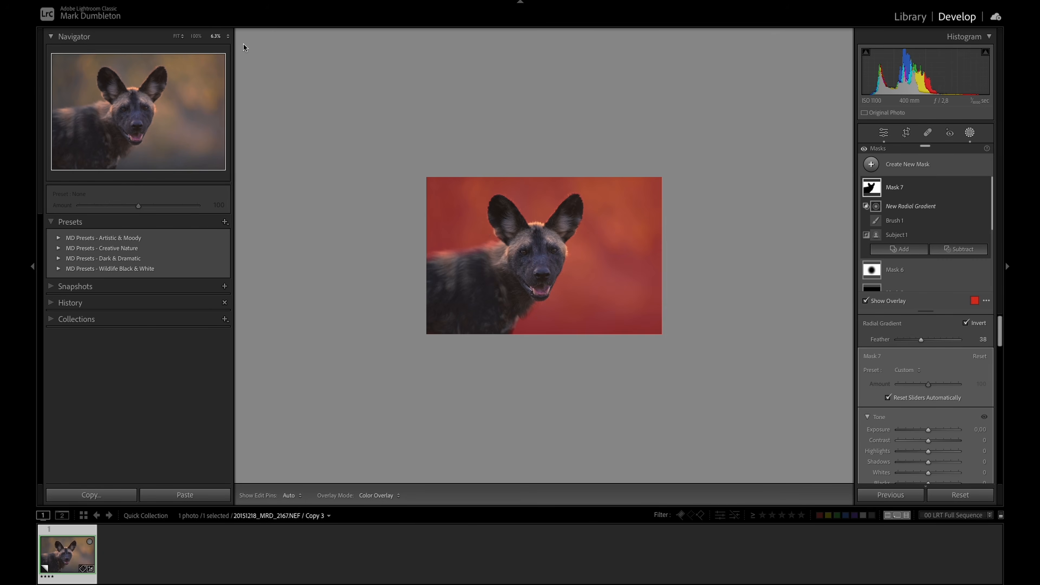
left_click_drag(540, 44, 773, 240)
left_click_drag(513, 156, 515, 146)
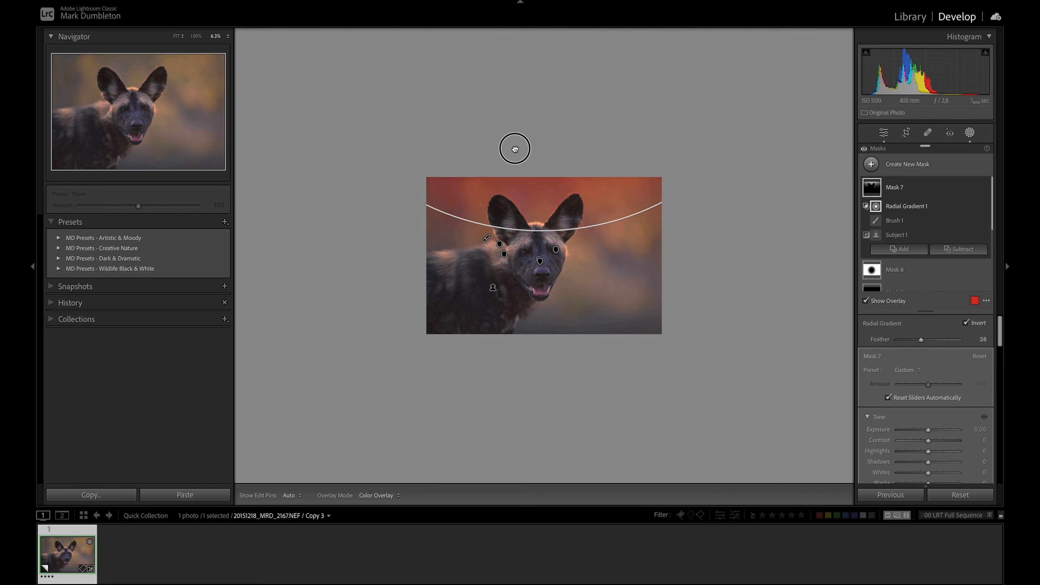
Set the upper background mask's exposure to 2.02, blacks to 11 and dehaze to -17.
left_click_drag(927, 429, 942, 433)
scroll(949, 431, "down", 3)
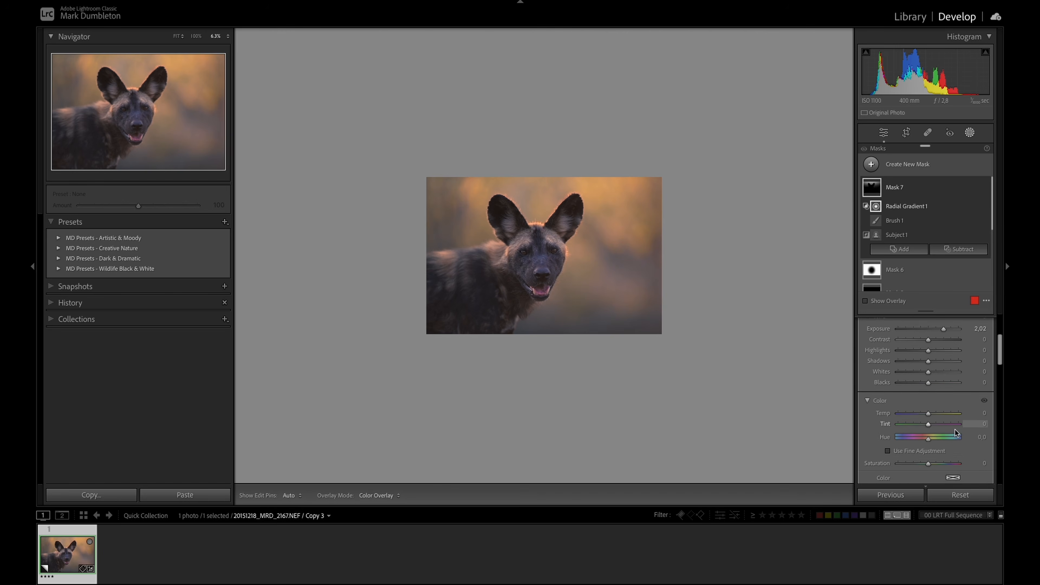
left_click_drag(928, 380, 931, 384)
scroll(930, 383, "down", 5)
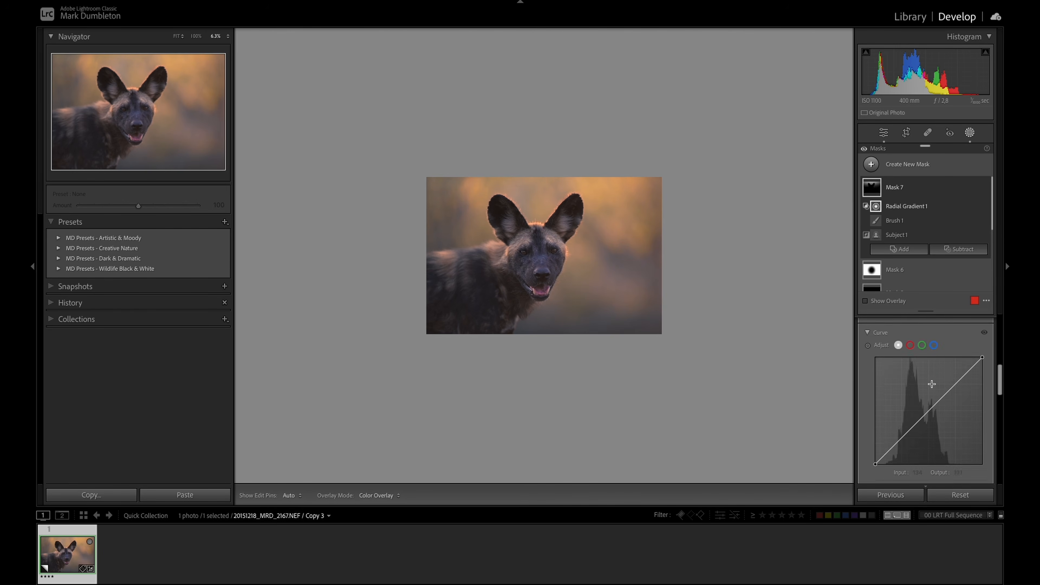
scroll(931, 384, "down", 4)
left_click_drag(926, 394, 924, 395)
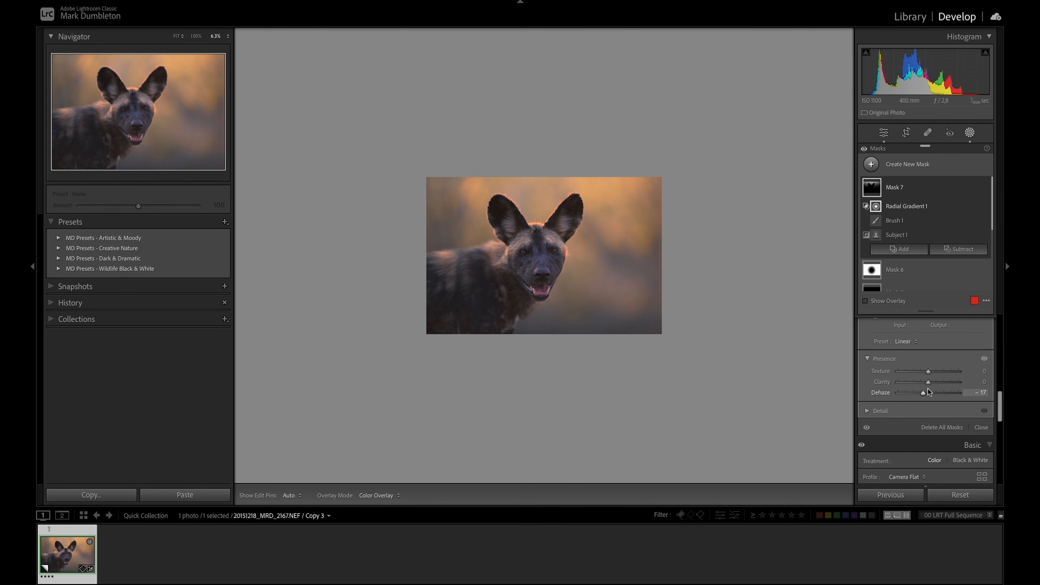
Set the upper background mask's temperature to 12 and tint to 5, and shift its radial gradient slightly upward.
scroll(928, 389, "up", 5)
scroll(942, 421, "down", 3)
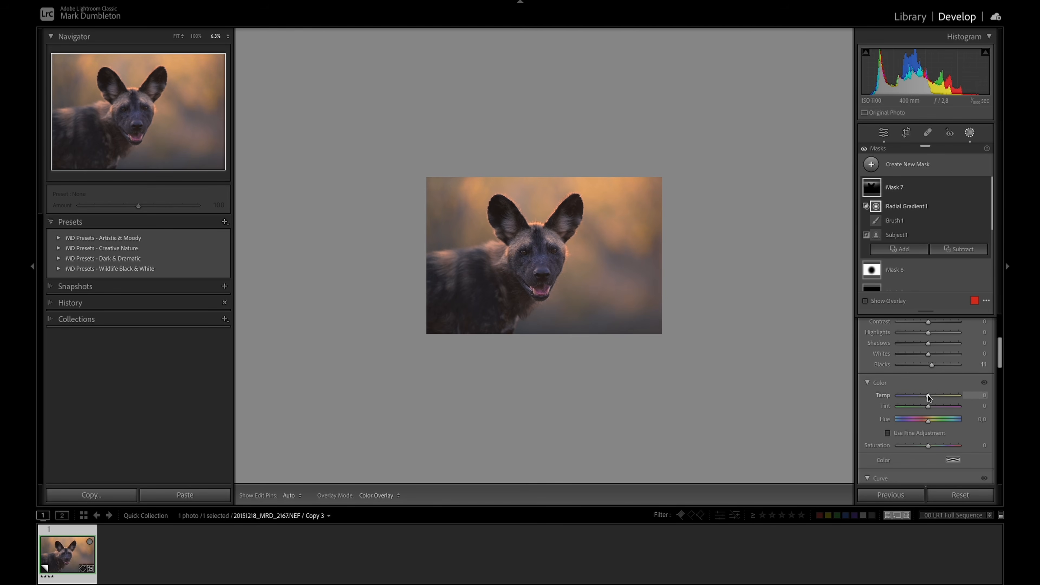
left_click_drag(928, 405, 929, 405)
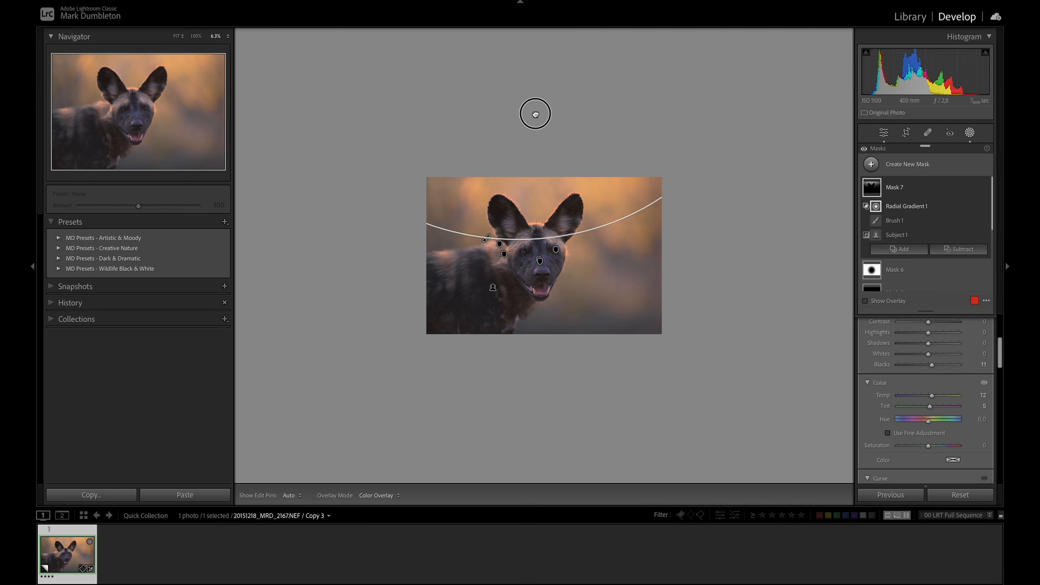
left_click_drag(538, 118, 547, 95)
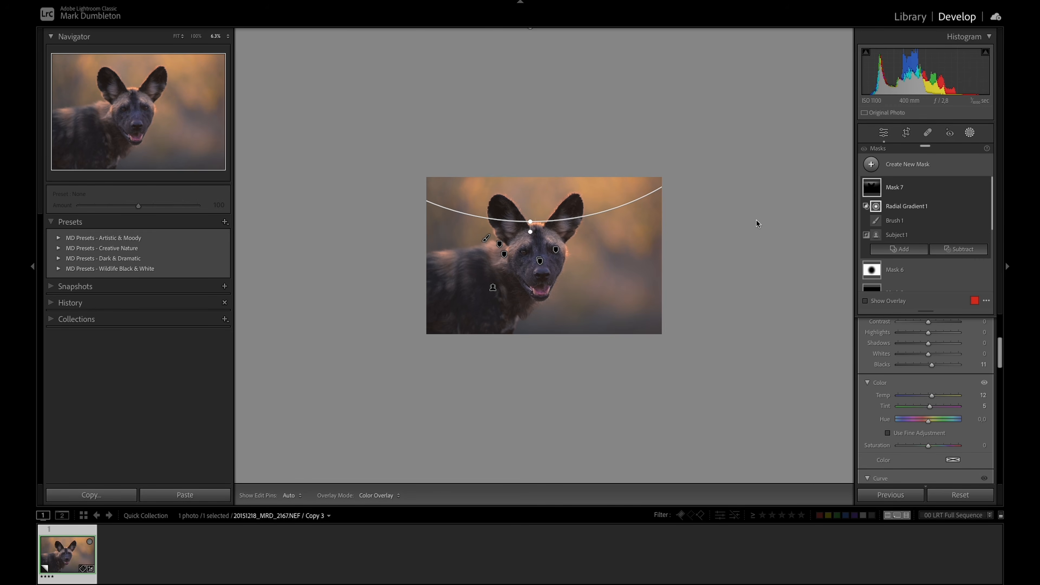
Compare the fitted photo with and without the upper background glow mask.
key("z")
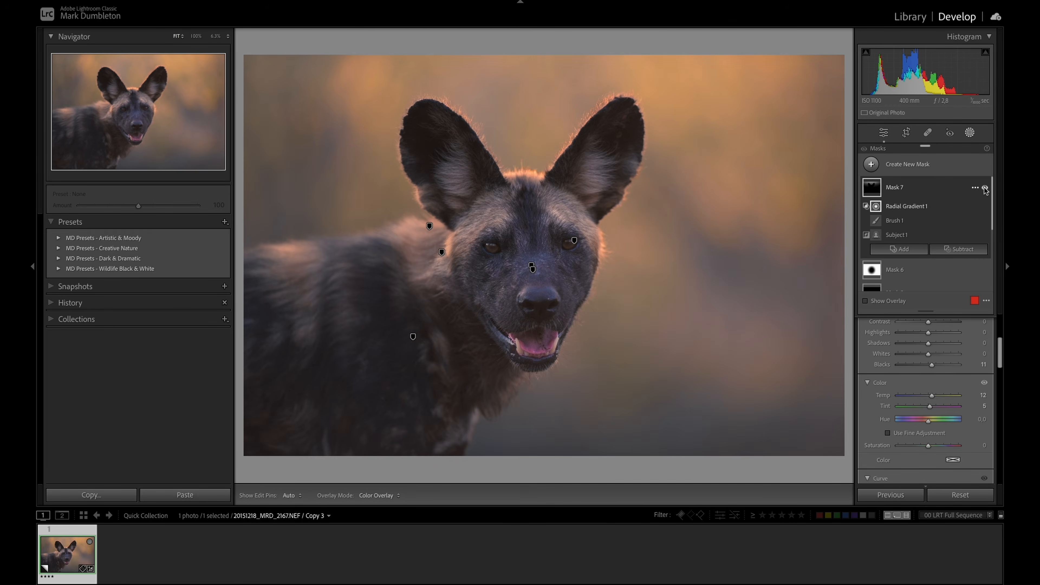
left_click(984, 188)
left_click(985, 189)
left_click(984, 188)
left_click(984, 189)
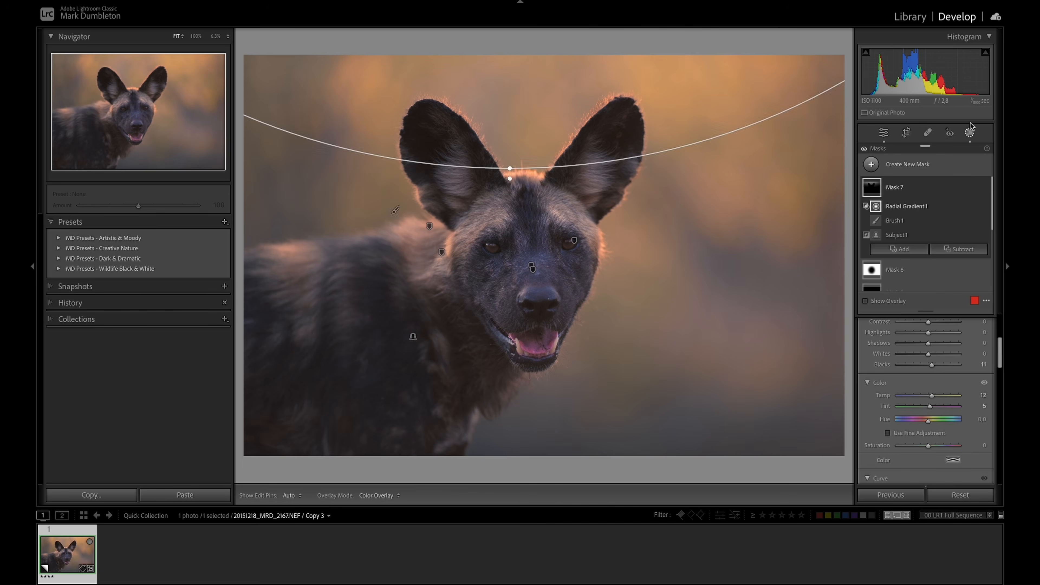
Refine the whole photo's temperature to 5412, tint to +7, exposure to -1.50, whites to +53 and blacks to +77.
left_click(970, 133)
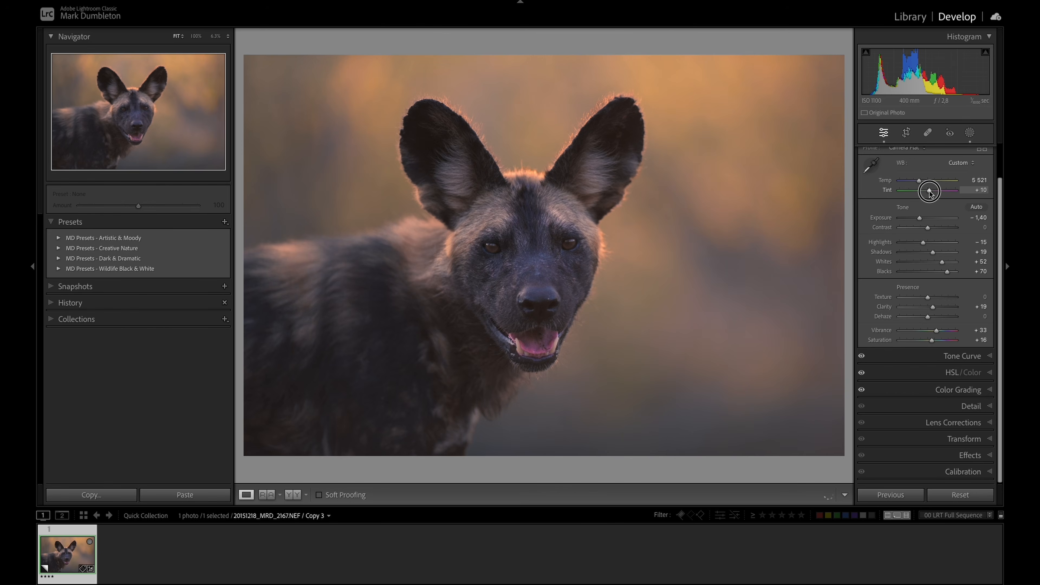
left_click_drag(930, 193, 929, 194)
left_click(919, 183)
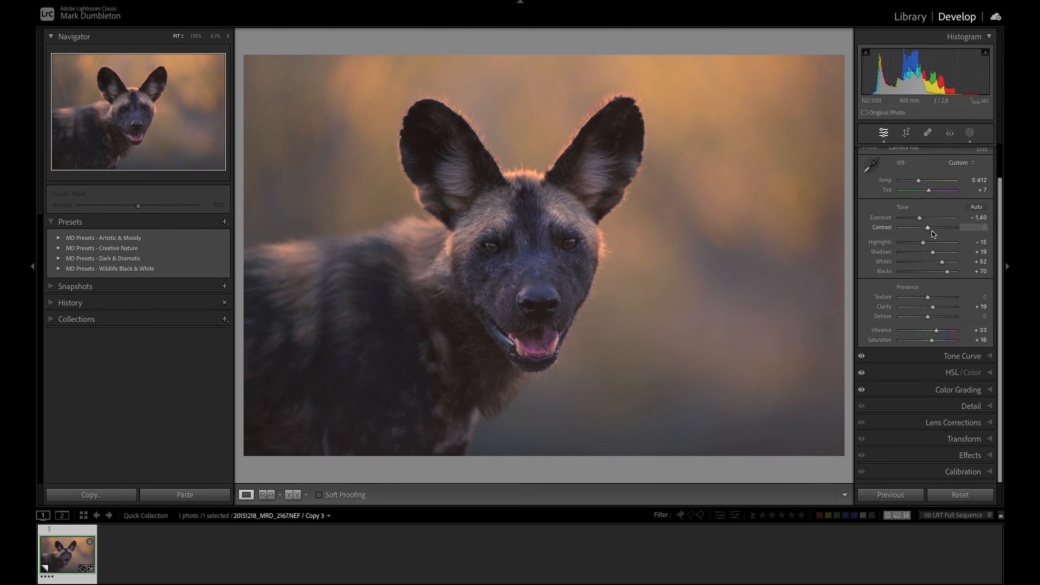
left_click_drag(918, 218, 917, 218)
left_click_drag(946, 271, 942, 264)
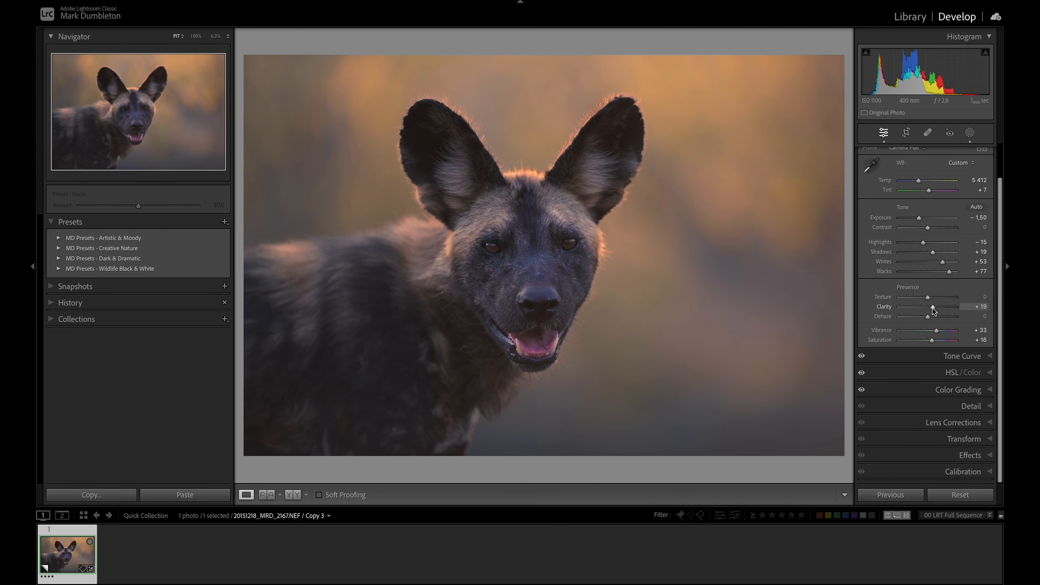
Set the whole photo's clarity to about +19.
left_click_drag(932, 309, 933, 308)
left_click(969, 458)
left_click_drag(929, 305, 924, 305)
double_click(924, 302)
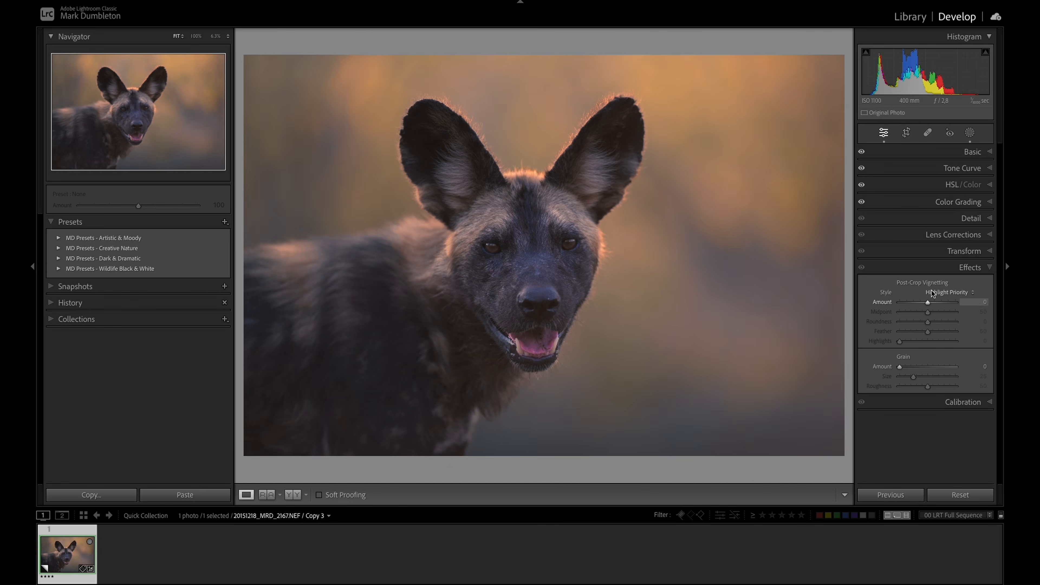
Add a large radial gradient mask centred on the dog's face and invert it to cover the photo's outer edges.
left_click(969, 132)
left_click(871, 168)
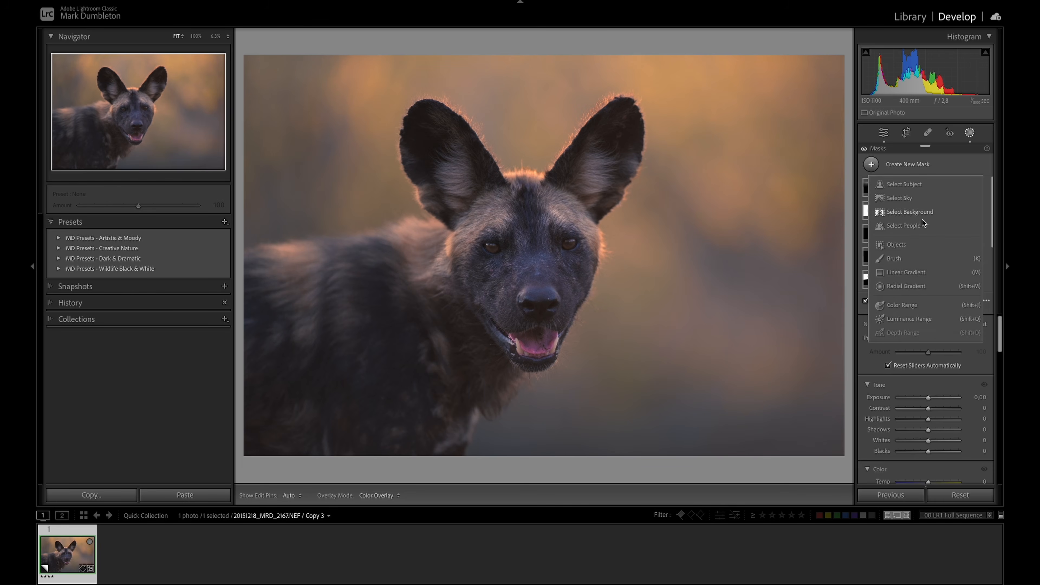
left_click(912, 287)
left_click_drag(530, 241, 805, 439)
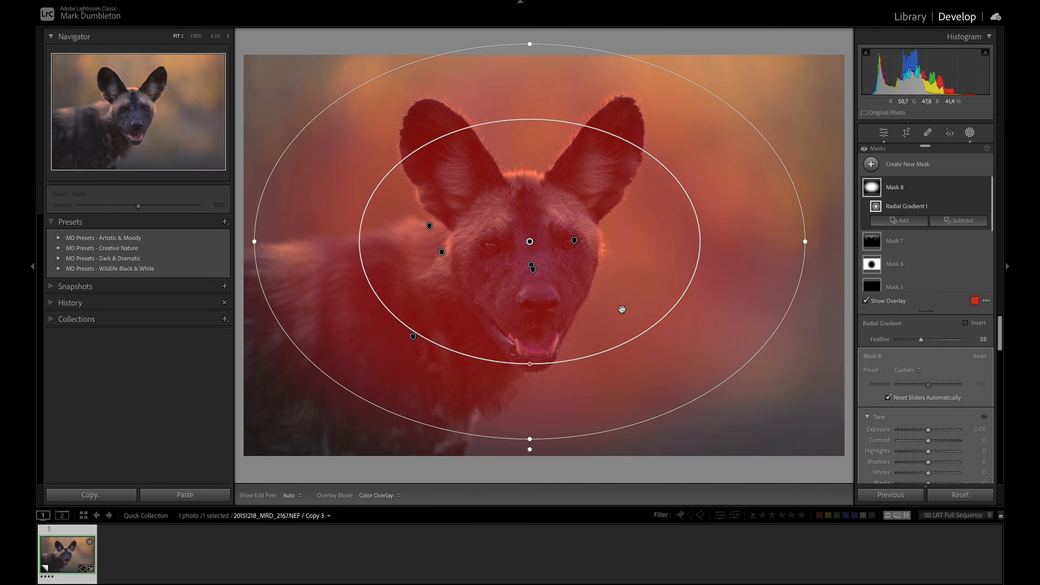
left_click(966, 324)
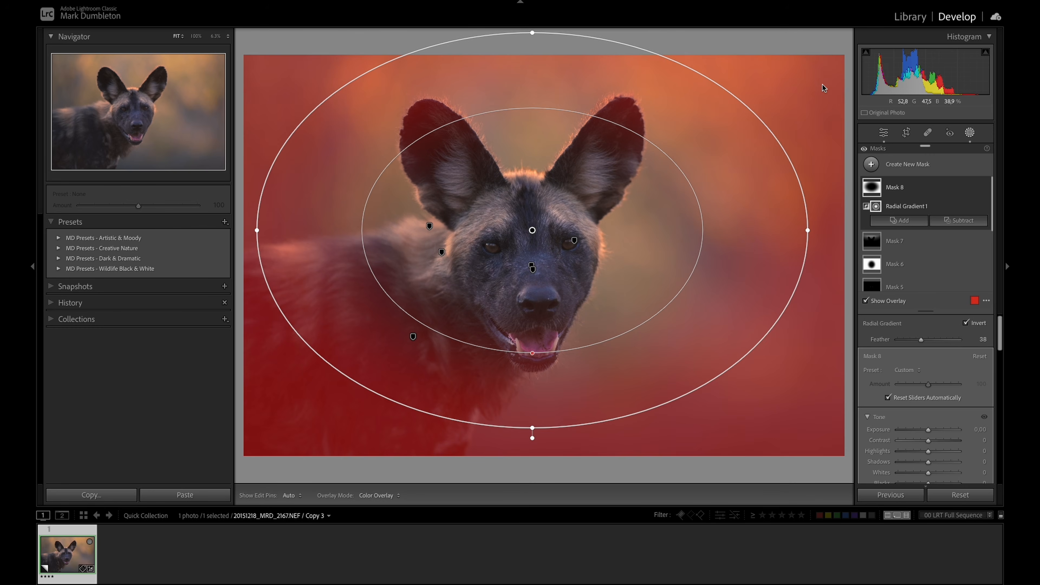
Subtract a linear gradient running down from the photo's upper edge from the inverted radial mask, keeping the upper background out of it.
left_click(958, 220)
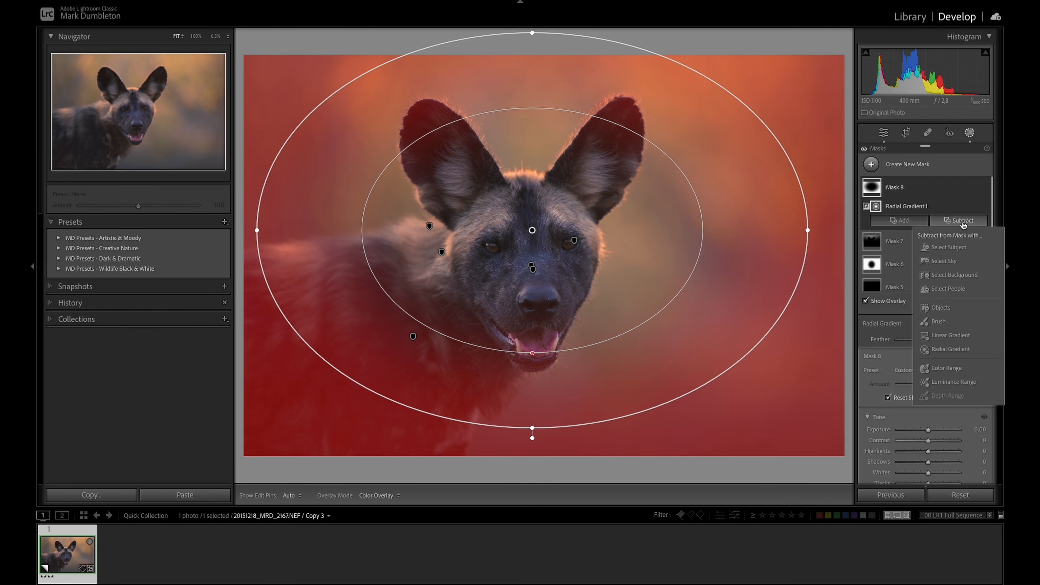
left_click(949, 335)
key("ctrl+minus")
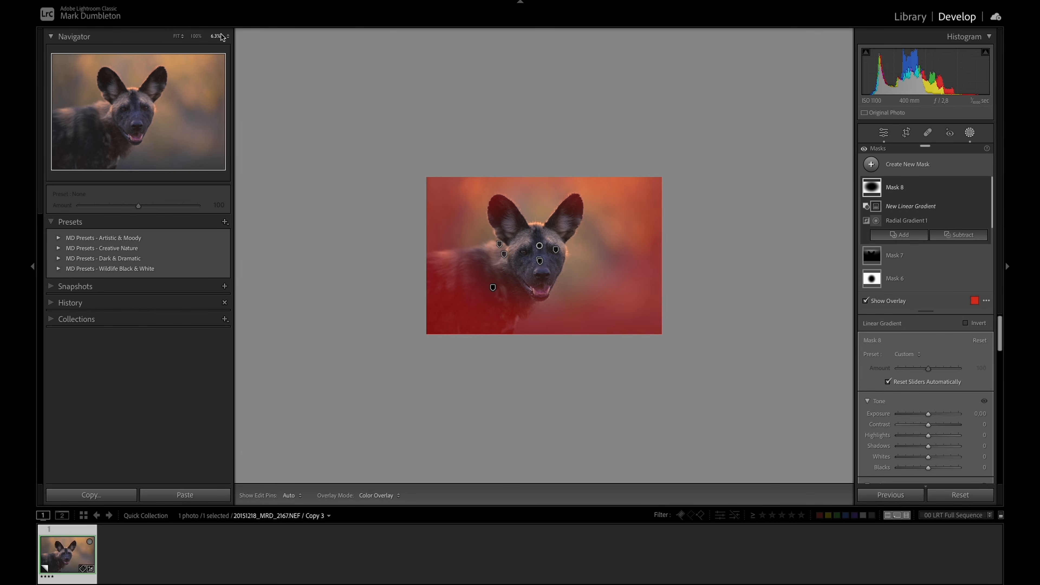
left_click_drag(540, 131, 540, 244)
left_click_drag(541, 133, 541, 176)
left_click_drag(553, 259, 554, 260)
Set the edge-darkening mask's exposure to -0.46 and leave masking with the whole photo fitted in view.
left_click_drag(928, 416, 926, 416)
key("z")
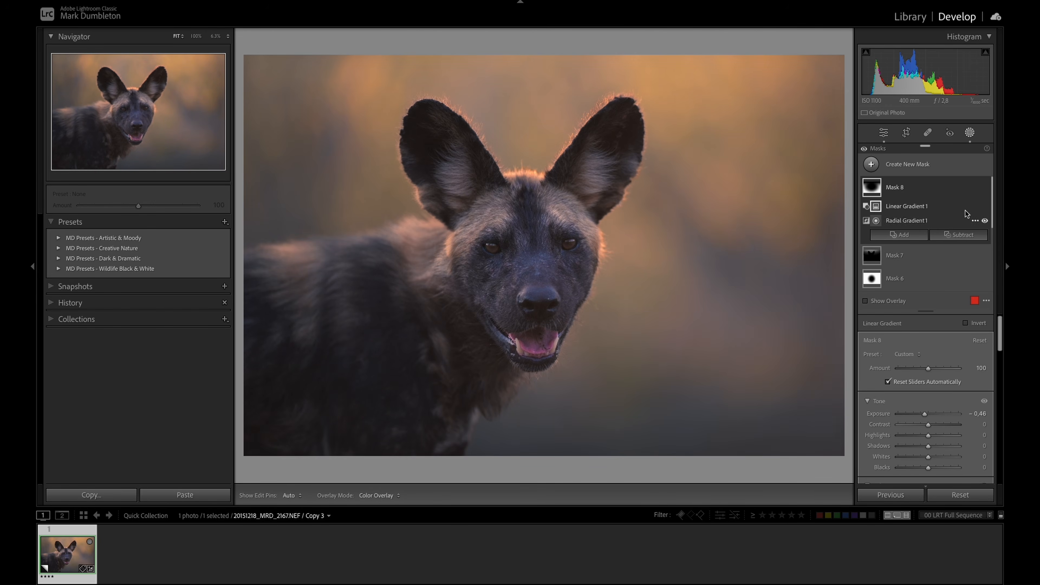
left_click(970, 131)
Lower the whole photo's purple saturation to -38 and magenta saturation to -22.
left_click(941, 267)
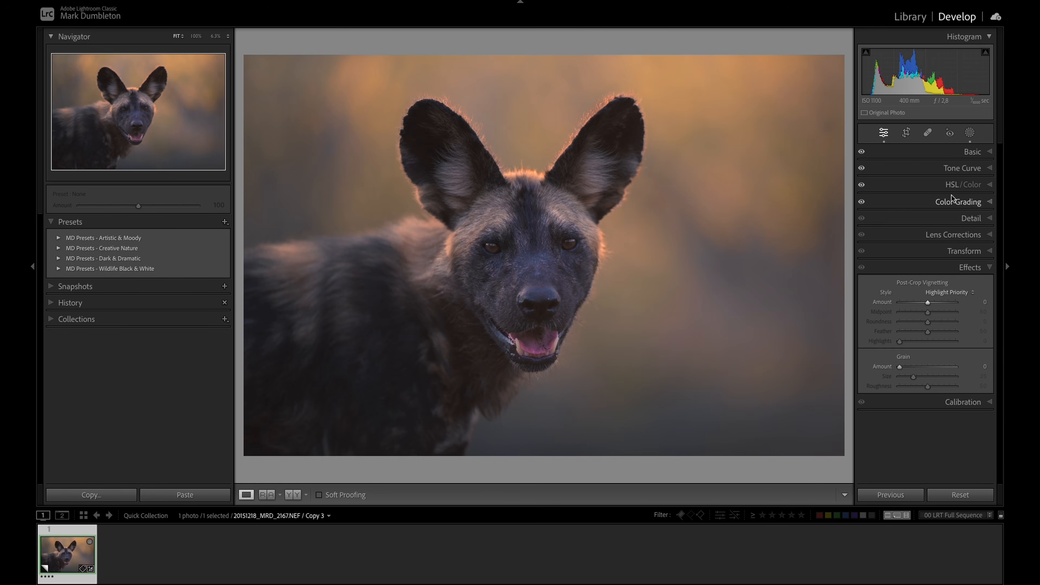
left_click(954, 186)
left_click_drag(928, 288, 923, 302)
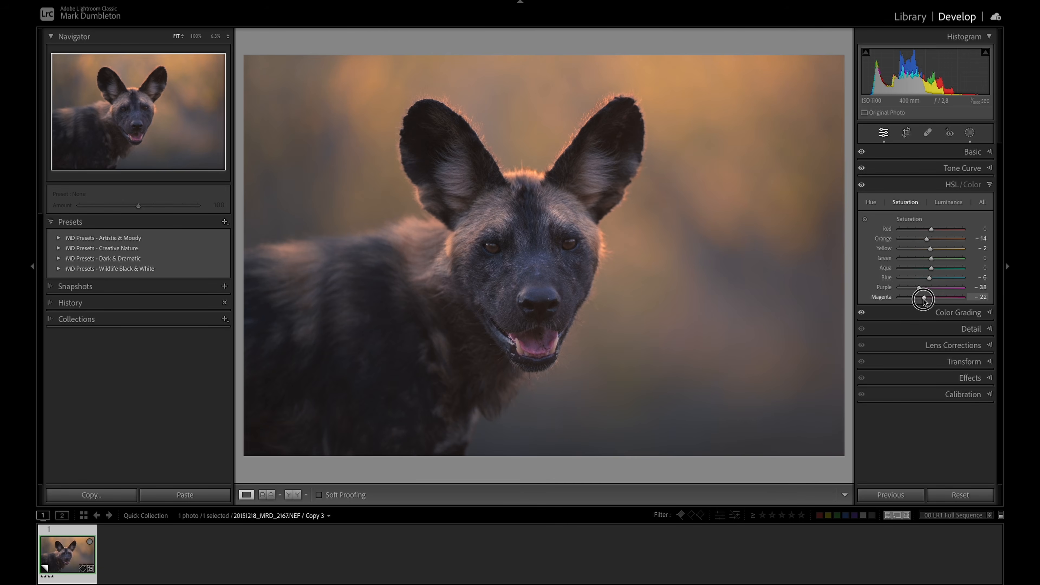
Shape a custom point tone curve with darker shadows, a slightly lifted black point, a highlight point, and a midtone point at 91/91.
left_click(962, 168)
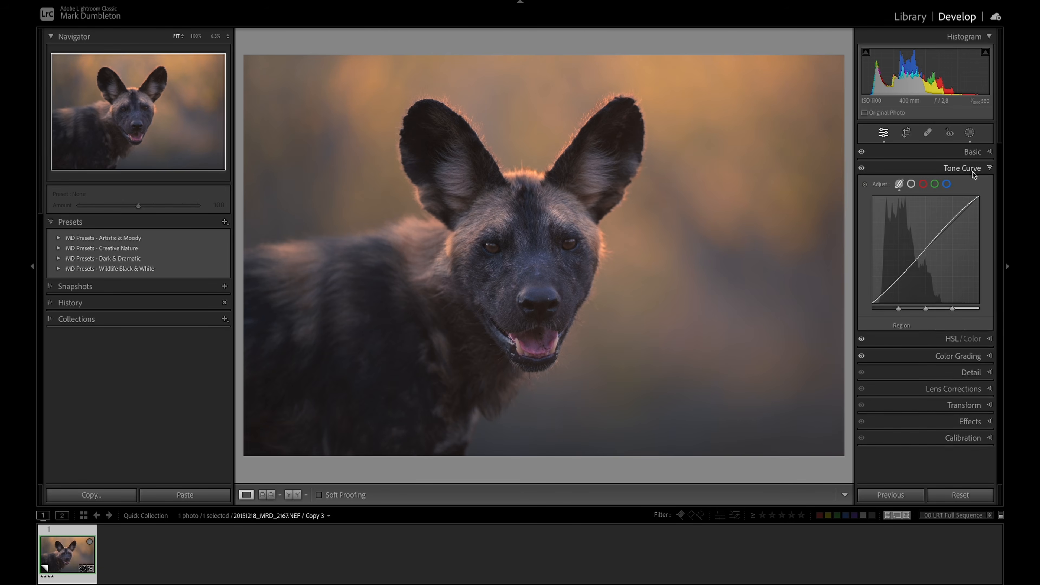
left_click(910, 183)
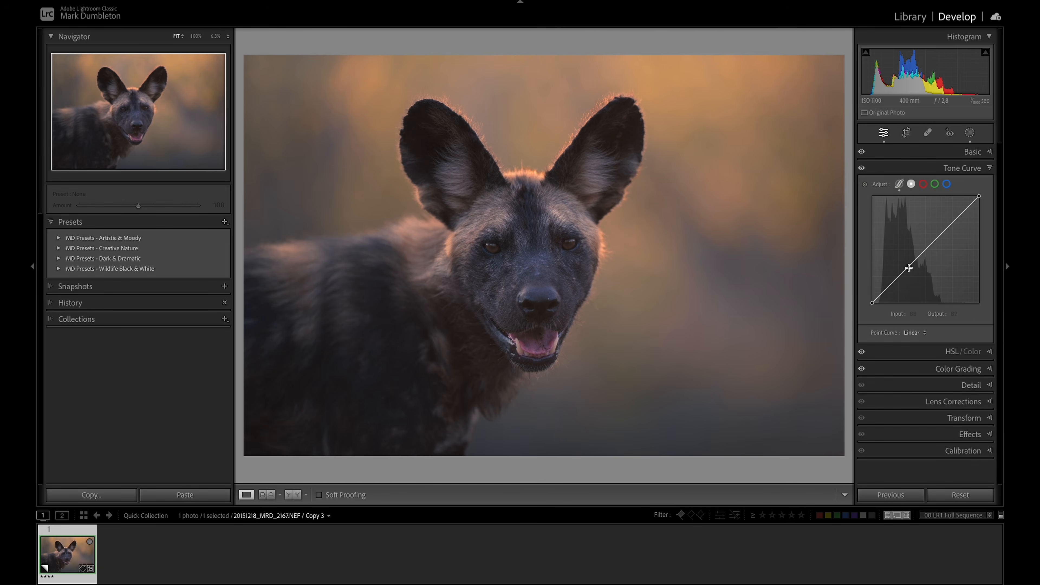
left_click_drag(908, 270, 908, 274)
left_click(889, 289)
left_click_drag(888, 288, 872, 301)
left_click_drag(935, 240, 937, 239)
left_click_drag(907, 273, 910, 265)
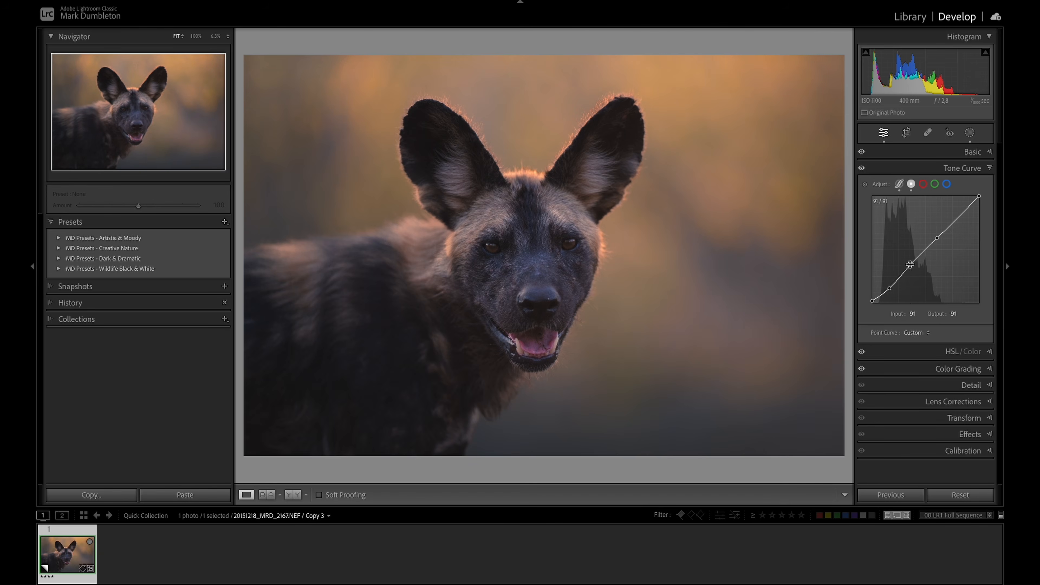